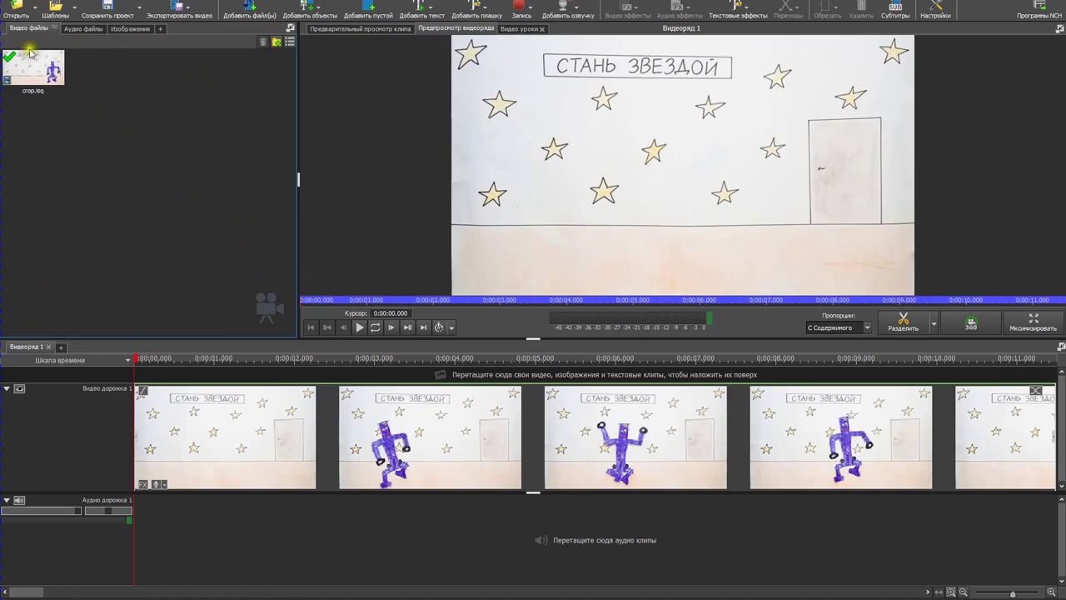
pyautogui.click(83, 28)
pyautogui.click(140, 30)
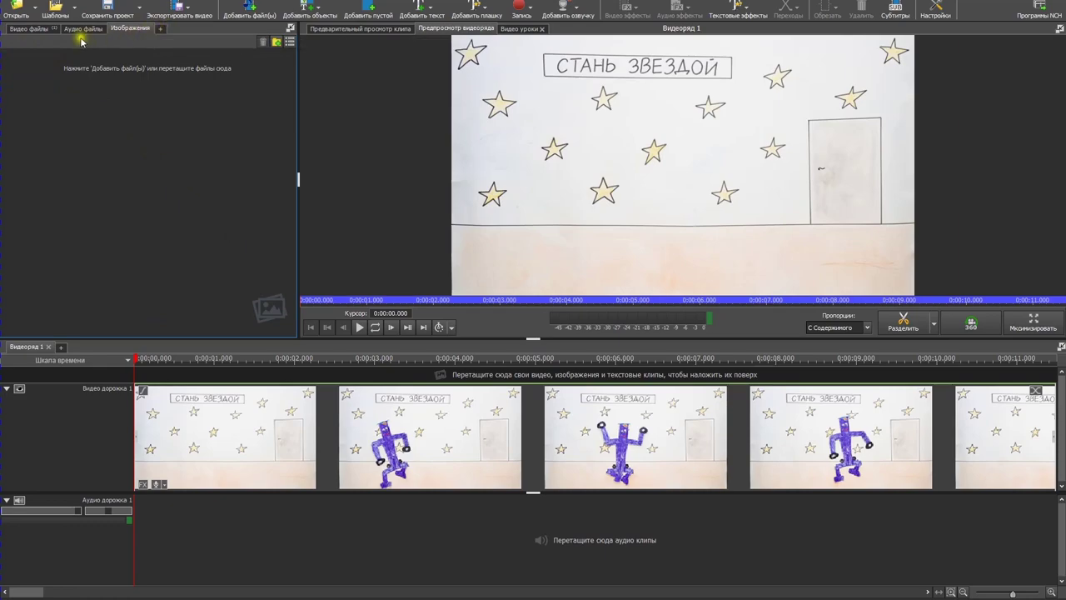
pyautogui.click(28, 28)
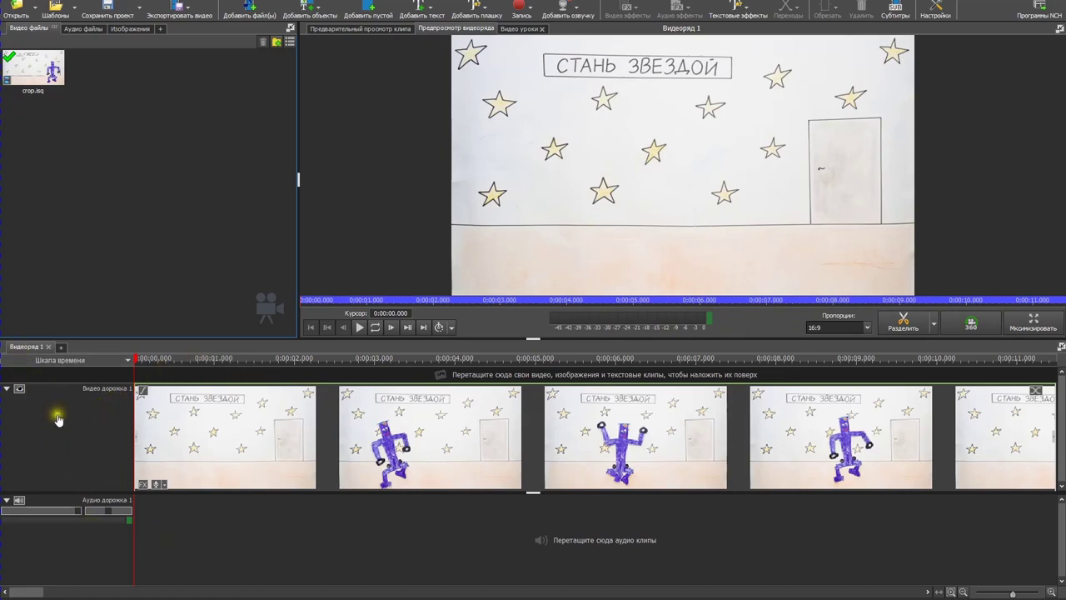
# Step: Collapse the video and audio tracks in the timeline and expand both again
pyautogui.click(7, 389)
pyautogui.click(6, 500)
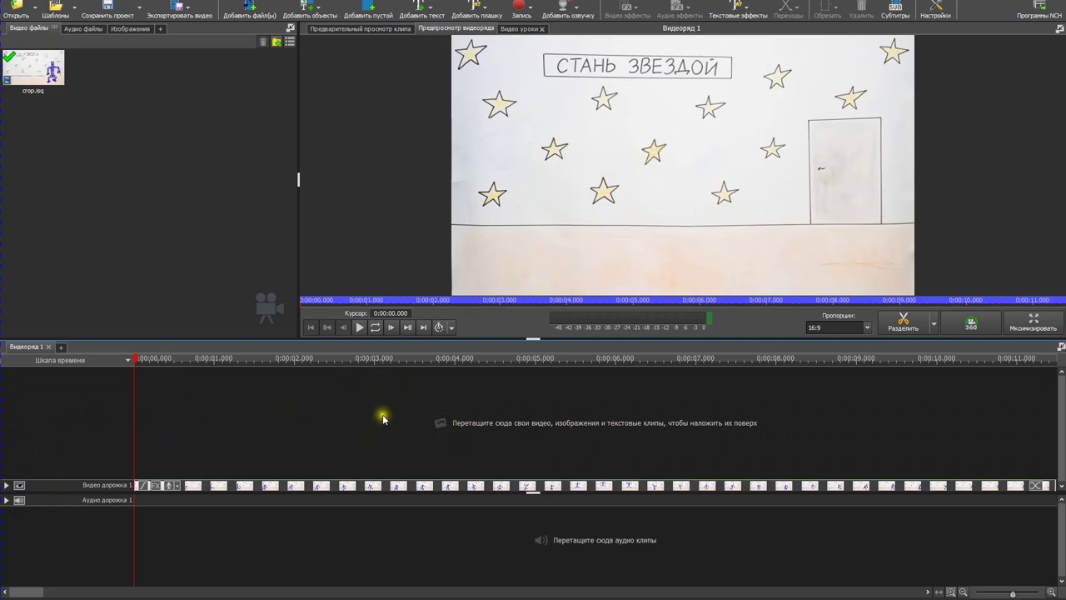
pyautogui.click(6, 485)
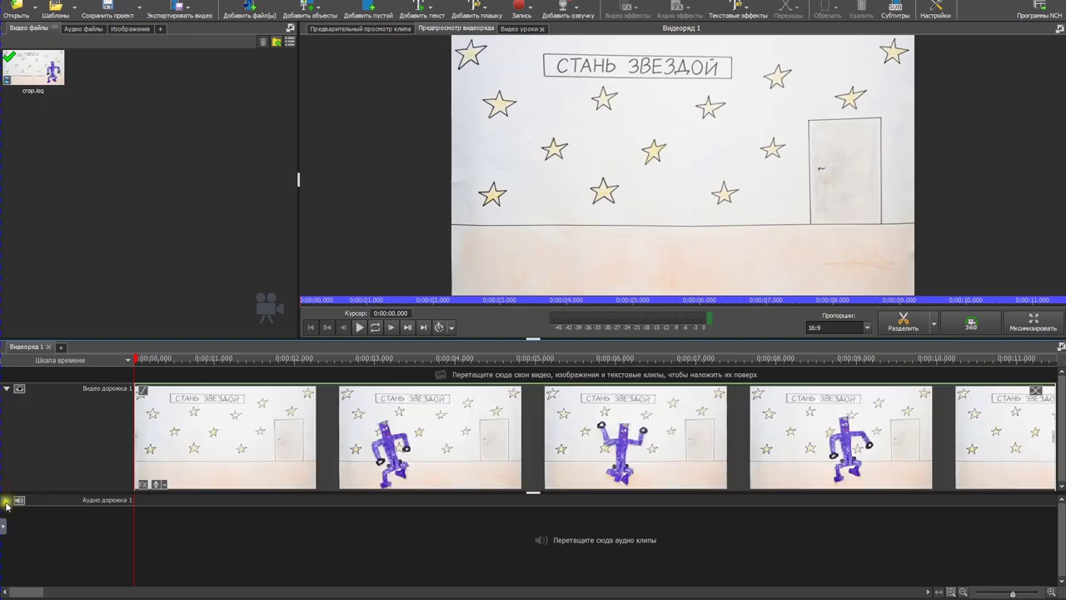
pyautogui.click(6, 501)
pyautogui.scroll(-3, 517, 492)
pyautogui.moveTo(1008, 593)
pyautogui.mouseDown()
pyautogui.moveTo(994, 595)
pyautogui.moveTo(1007, 594)
pyautogui.mouseUp()
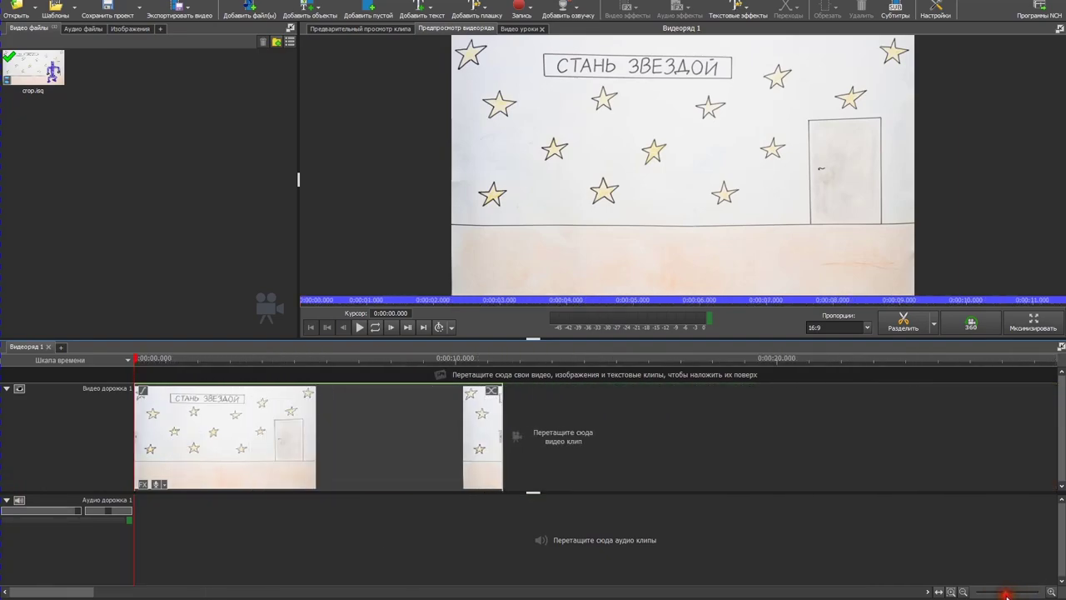
pyautogui.scroll(3, 780, 542)
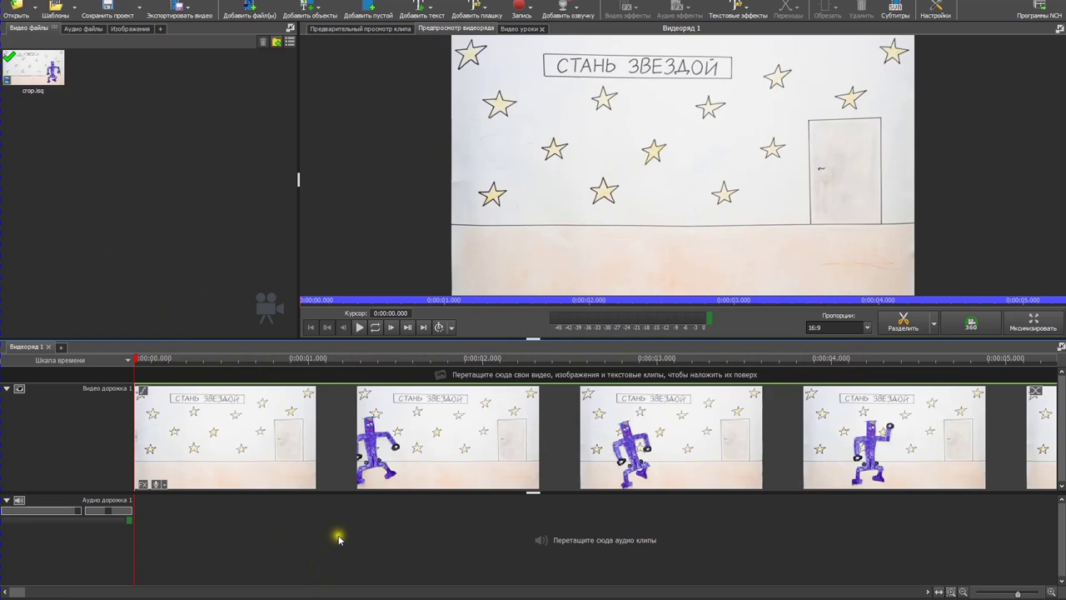
pyautogui.moveTo(317, 464); pyautogui.dragTo(279, 444)
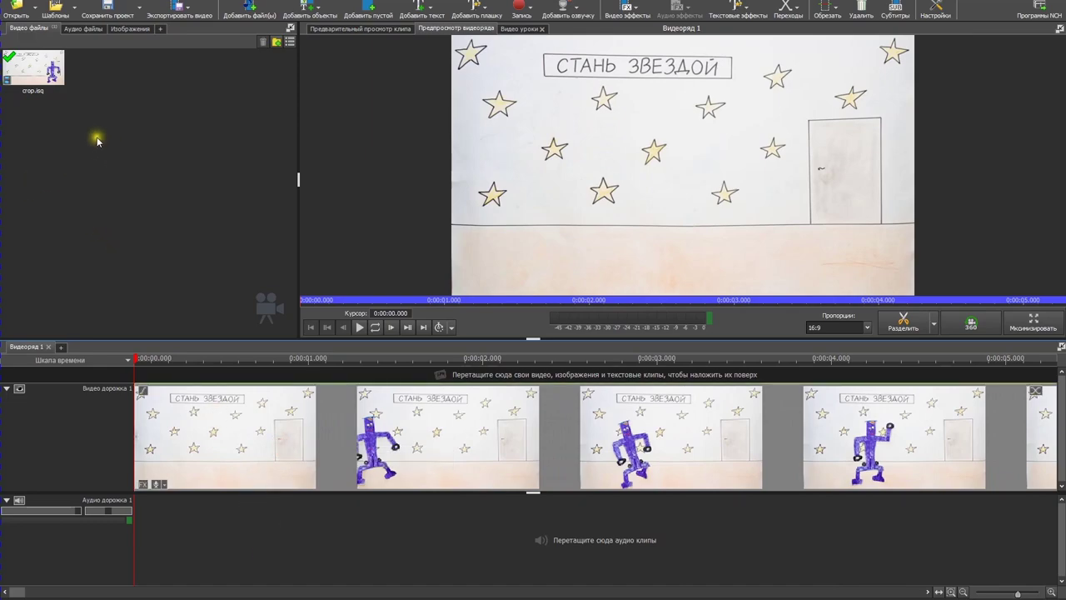
# Step: Import the title image китеж-фильм представляет.jpg from the __Титры folder into the project
pyautogui.rightClick(140, 175)
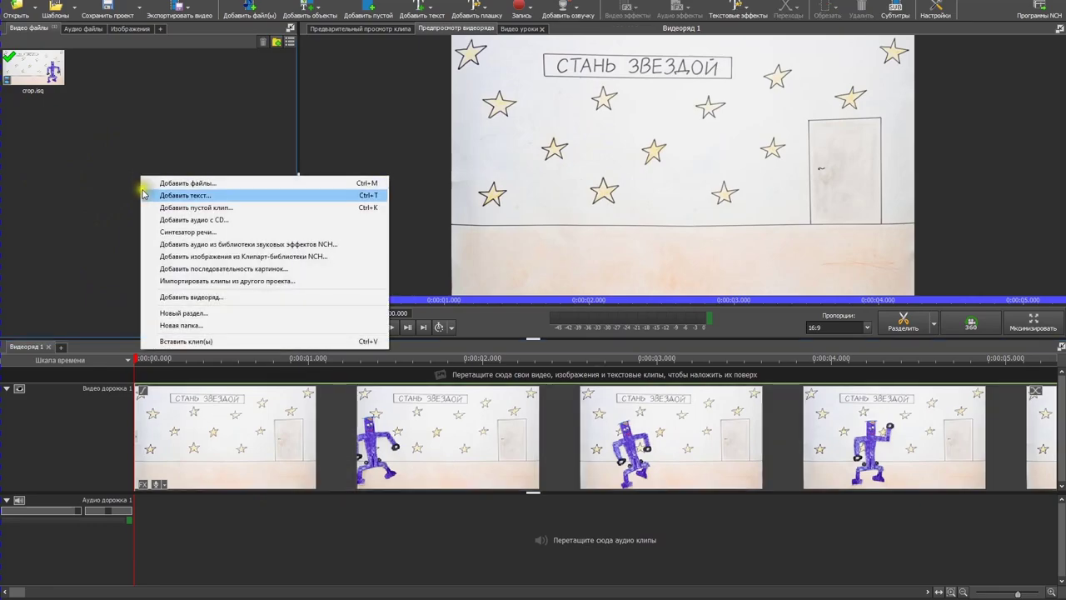
pyautogui.click(179, 185)
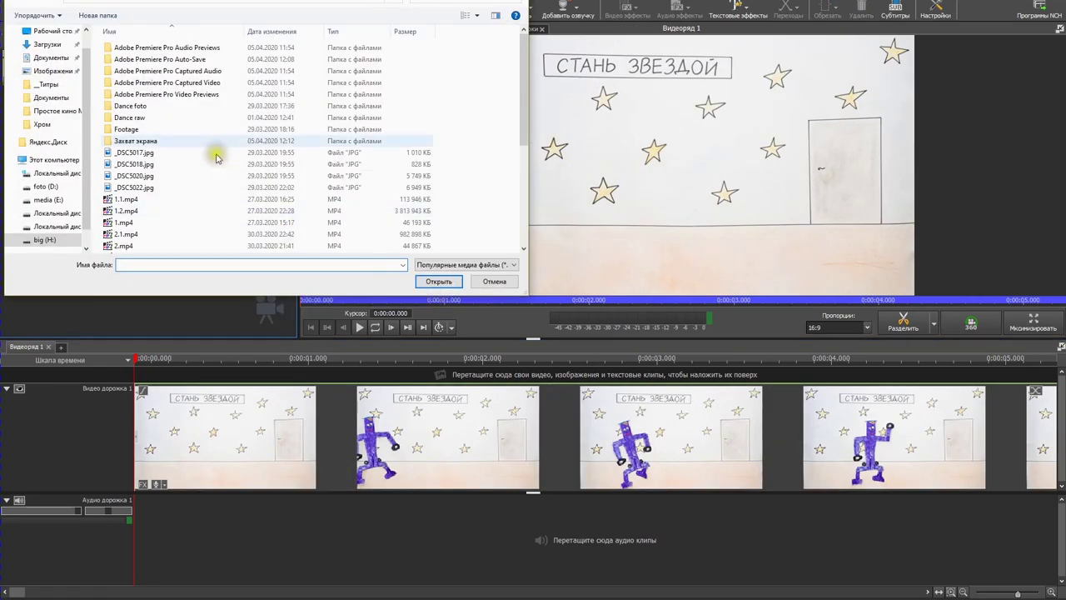
pyautogui.click(225, 4)
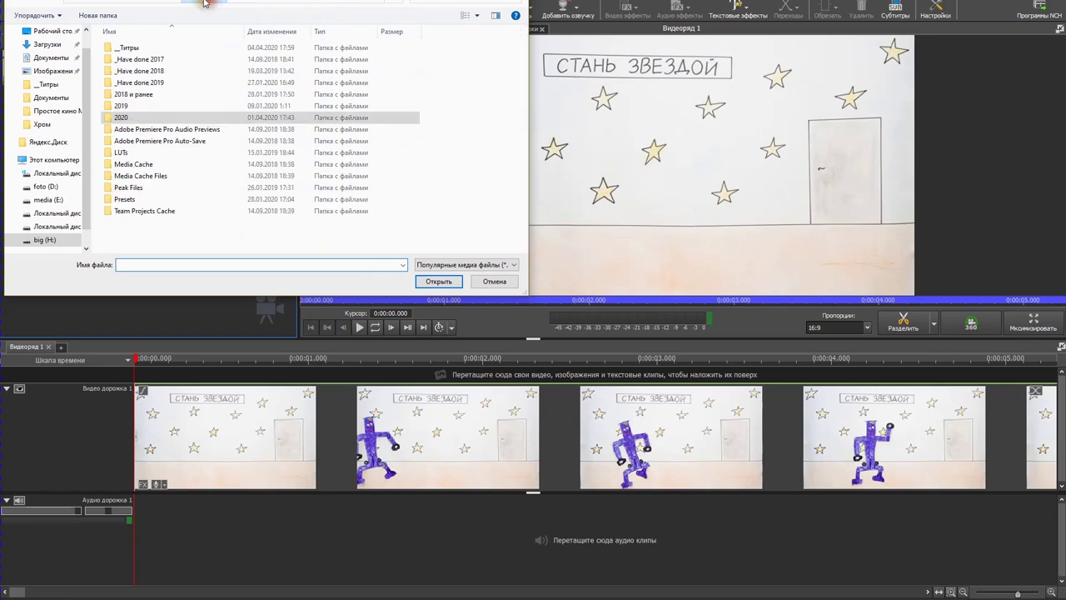
pyautogui.scroll(-5, 178, 178)
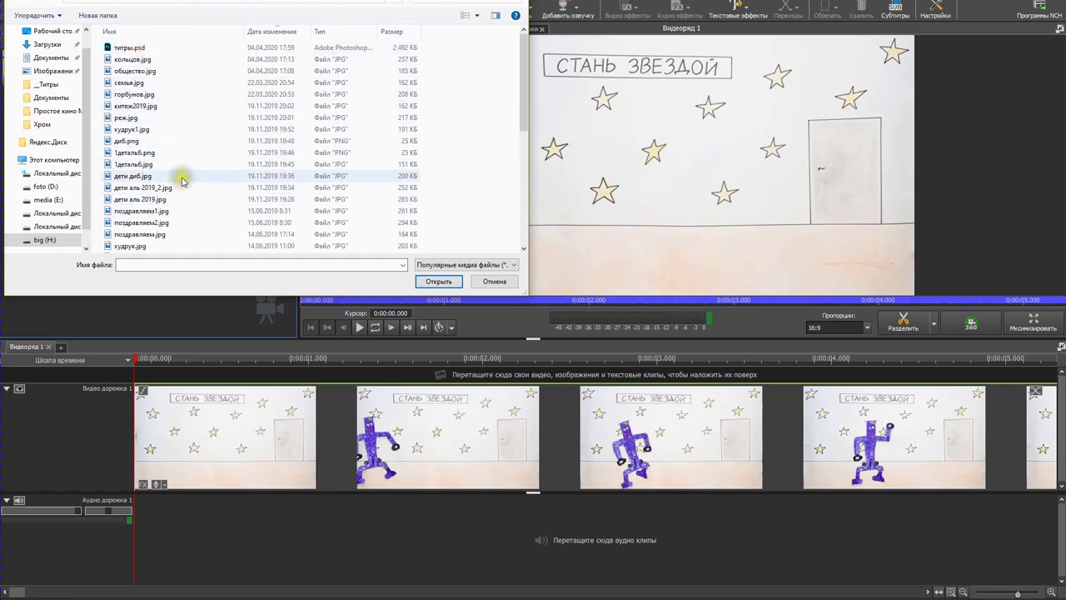
pyautogui.doubleClick(186, 209)
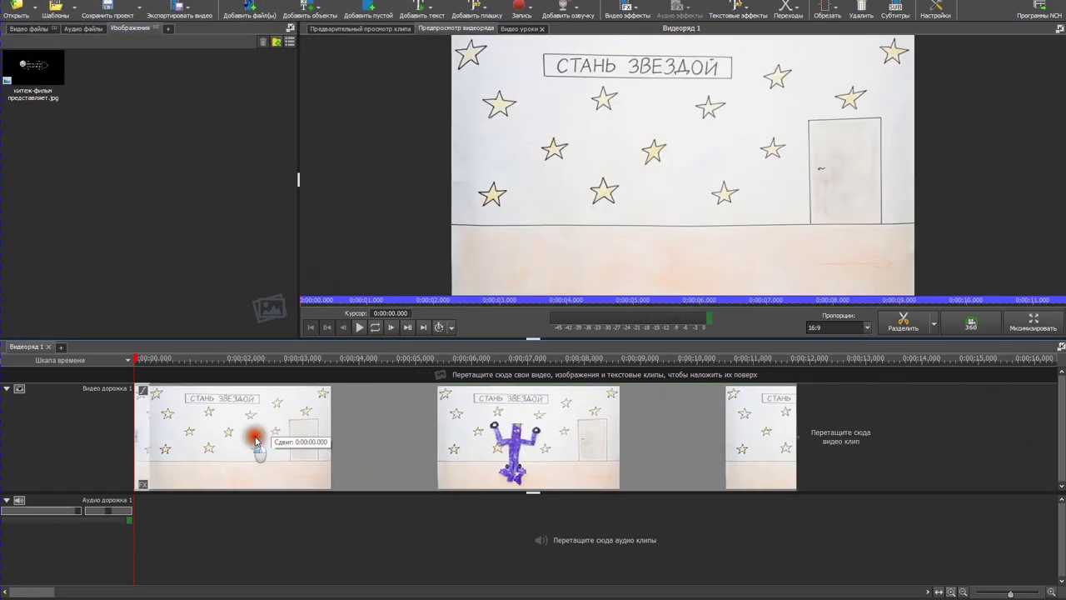
# Step: Place the title image at the start of the video track, ahead of the crop.isq clip, and play back the sequence
pyautogui.moveTo(34, 67); pyautogui.dragTo(183, 447)
pyautogui.moveTo(565, 442); pyautogui.dragTo(435, 440)
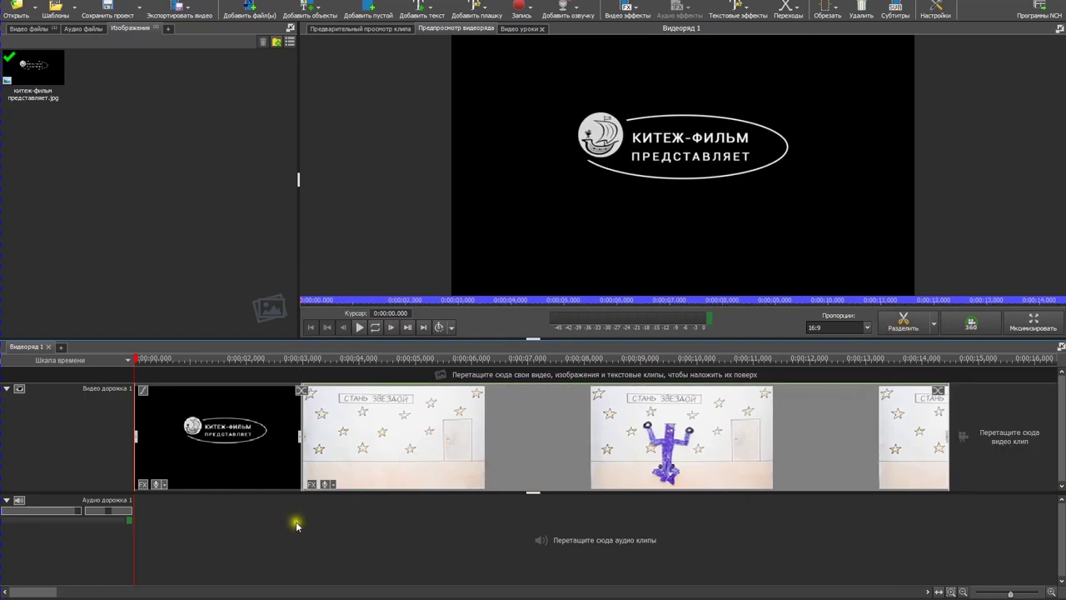
pyautogui.press('space')
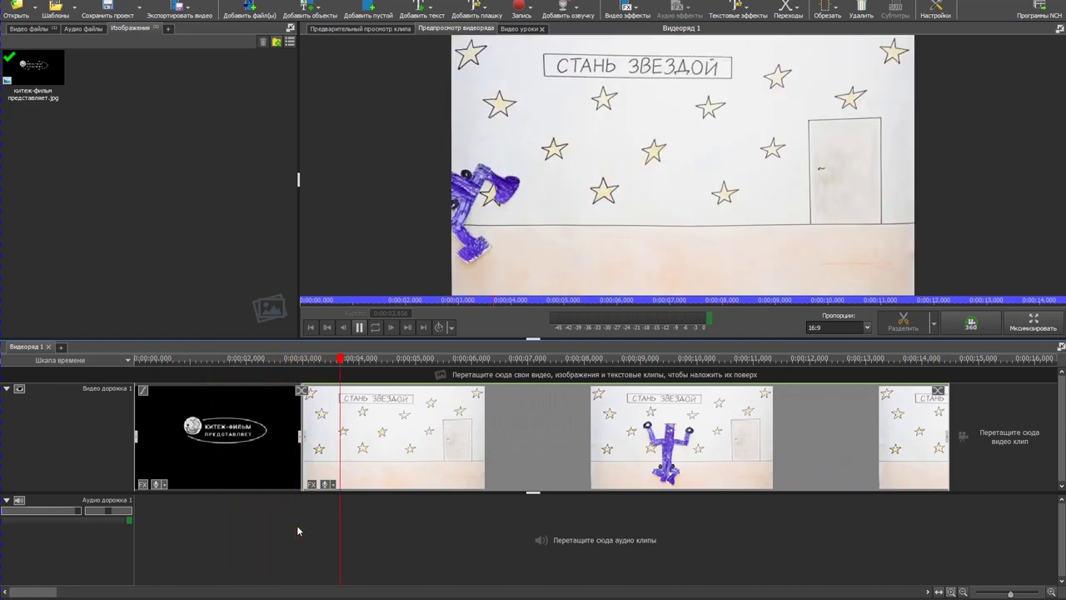
pyautogui.press('space')
# Step: Apply a 1-second fade-in to the title image clip and scrub through the sequence's beginning to check it
pyautogui.click(144, 395)
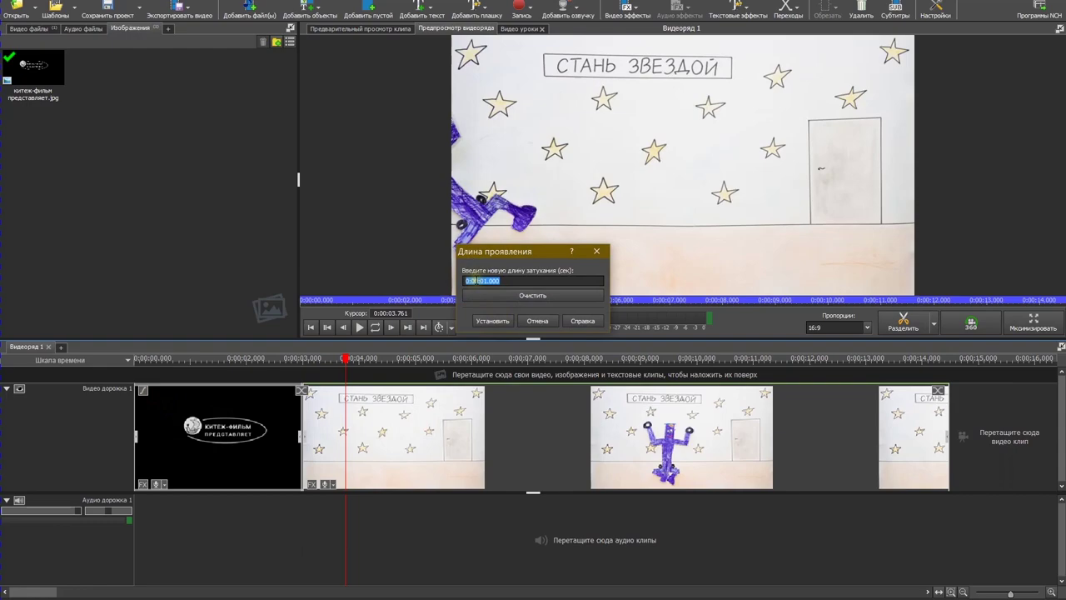
pyautogui.click(491, 320)
pyautogui.click(158, 364)
pyautogui.moveTo(159, 367); pyautogui.dragTo(320, 371)
# Step: Add a 1-second crossfade transition between the title image and the crop.isq clip, and play the sequence from the start
pyautogui.click(301, 391)
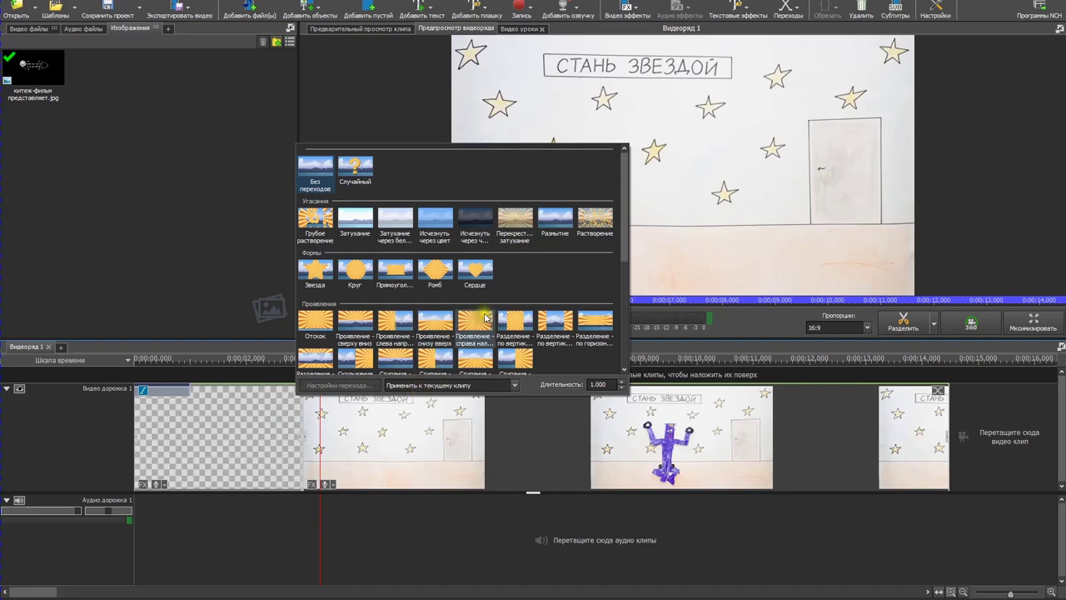
pyautogui.scroll(-5, 474, 312)
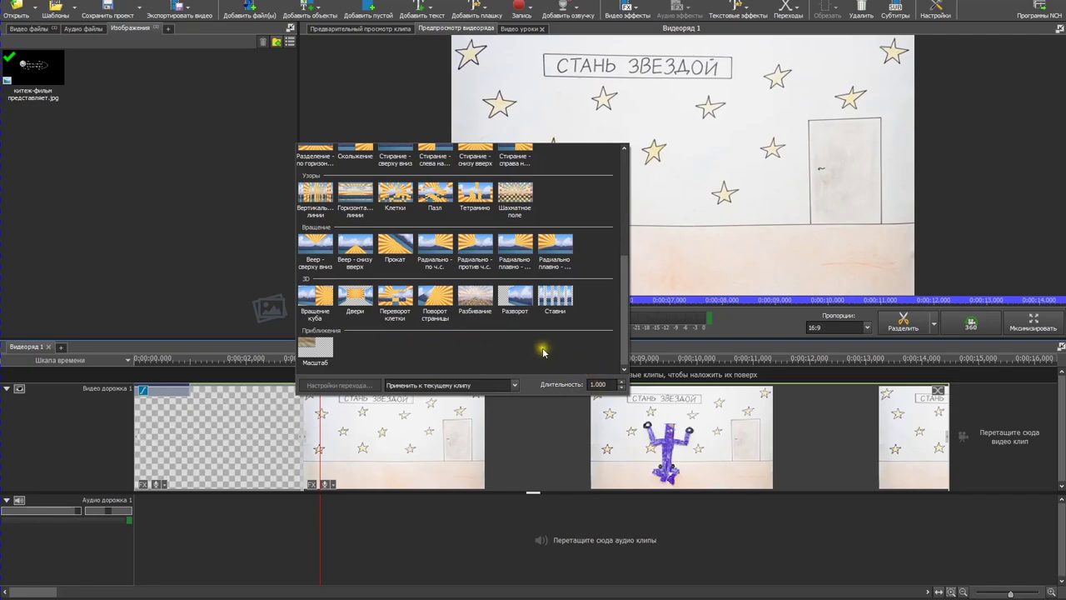
pyautogui.scroll(5, 541, 354)
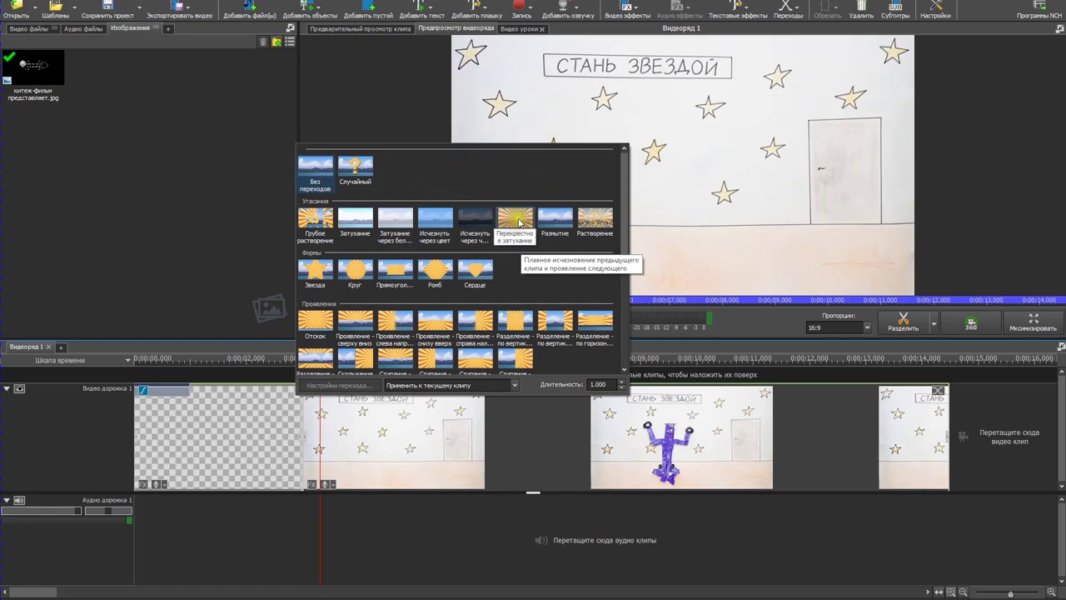
pyautogui.click(521, 219)
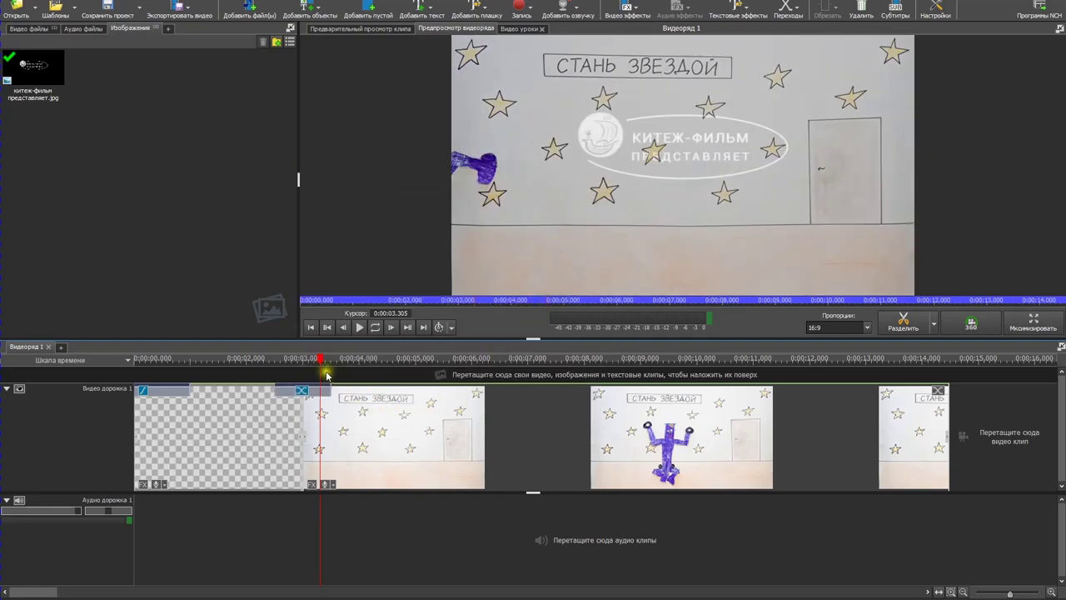
pyautogui.moveTo(323, 363); pyautogui.dragTo(137, 364)
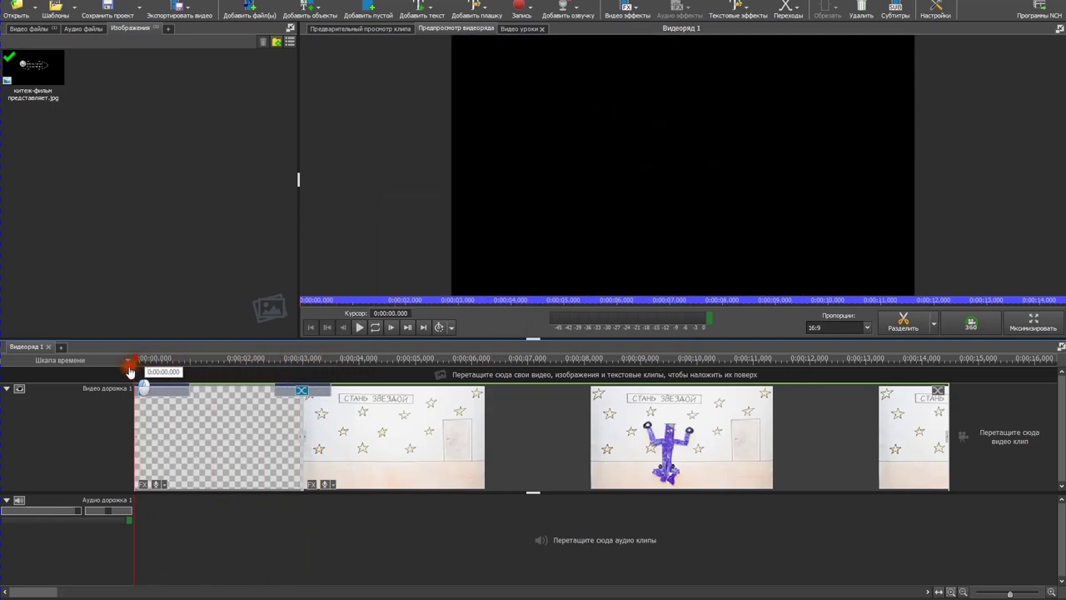
pyautogui.press('space')
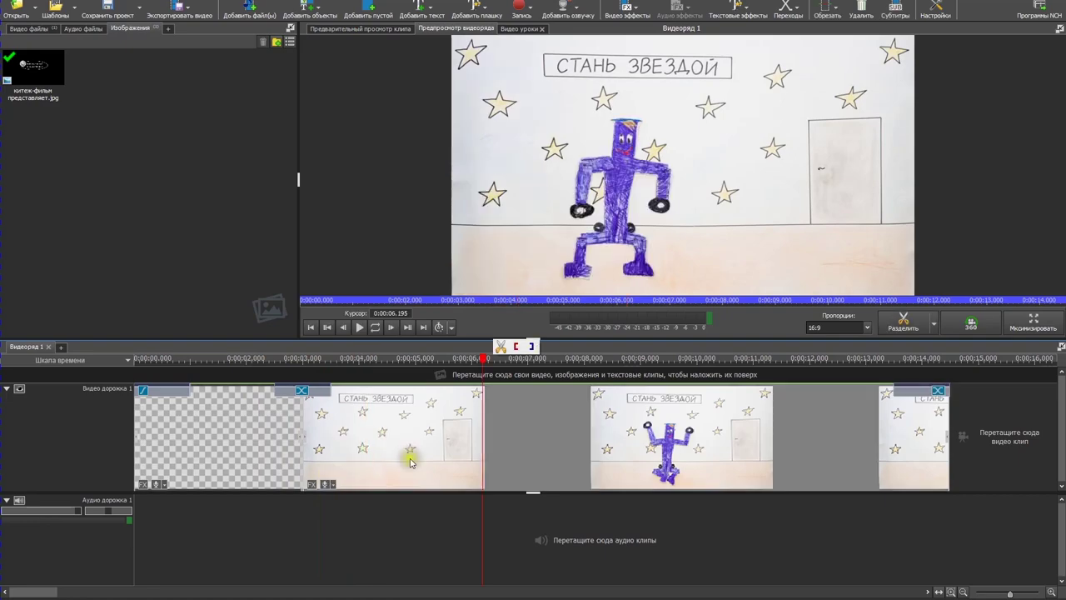
# Step: Open the effects of the crop.isq clip in the timeline and examine the available video effects
pyautogui.click(313, 485)
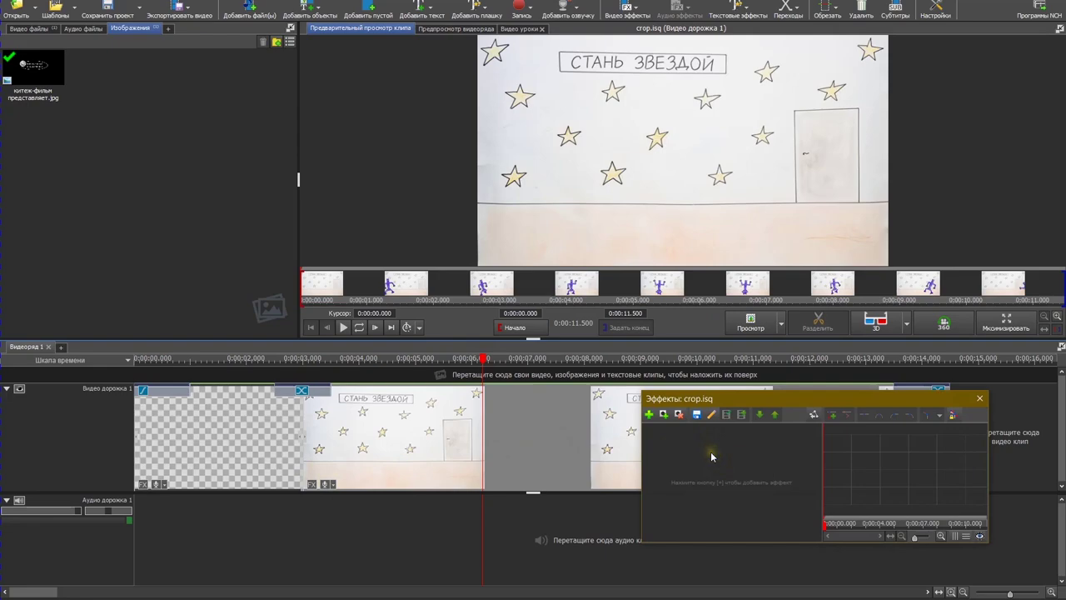
pyautogui.click(649, 414)
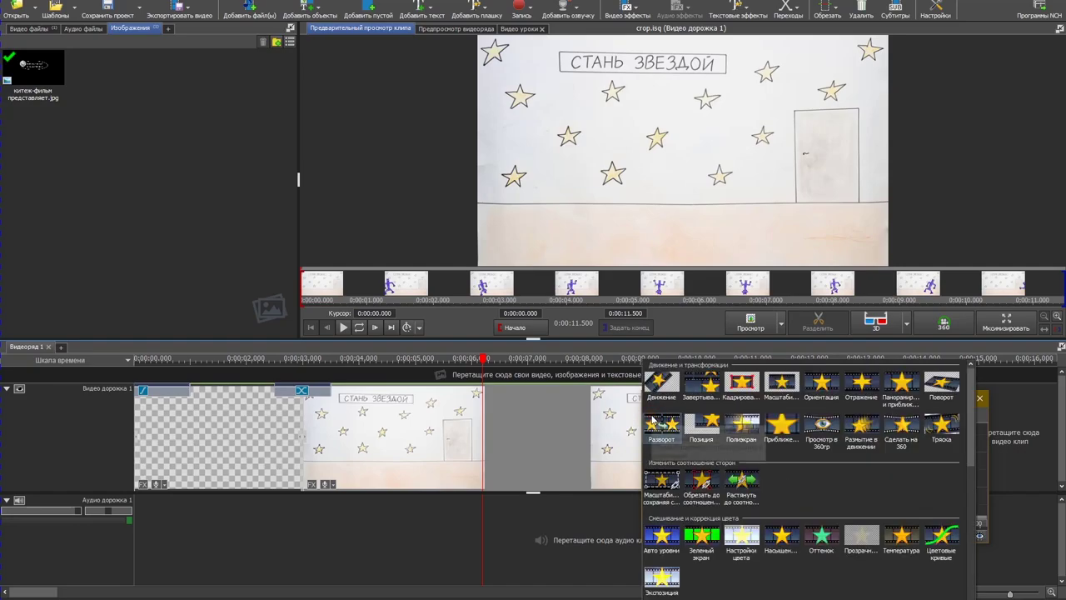
pyautogui.scroll(-10, 853, 474)
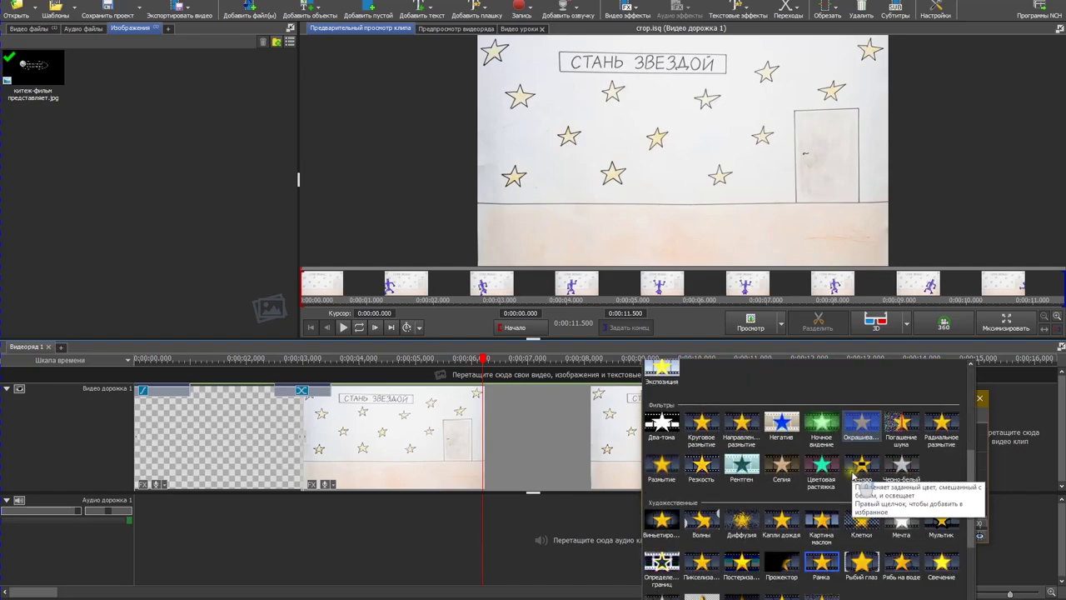
pyautogui.scroll(10, 852, 475)
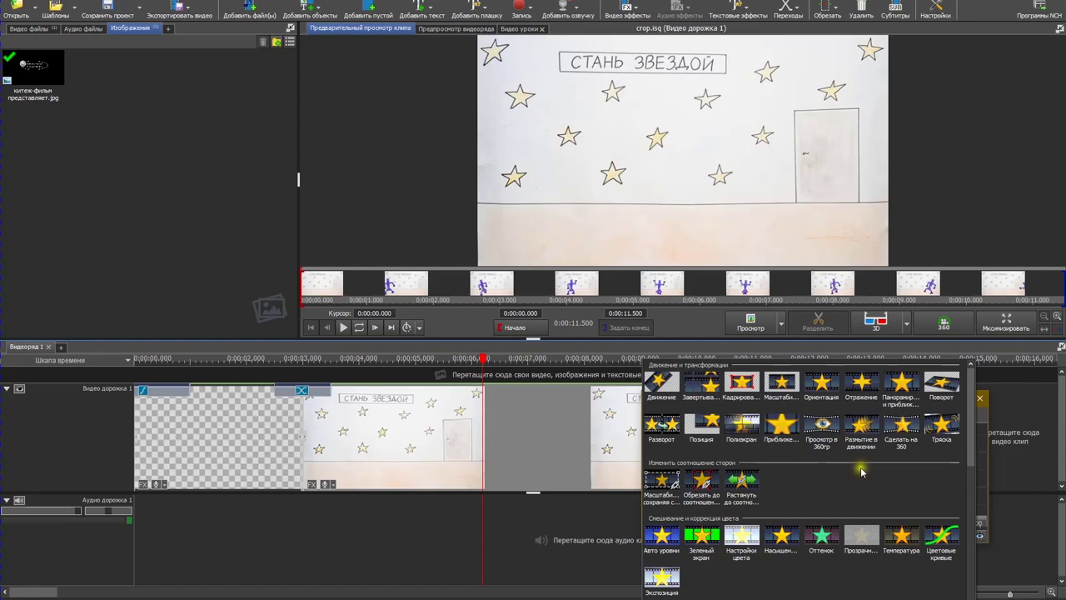
pyautogui.moveTo(969, 435); pyautogui.dragTo(973, 454)
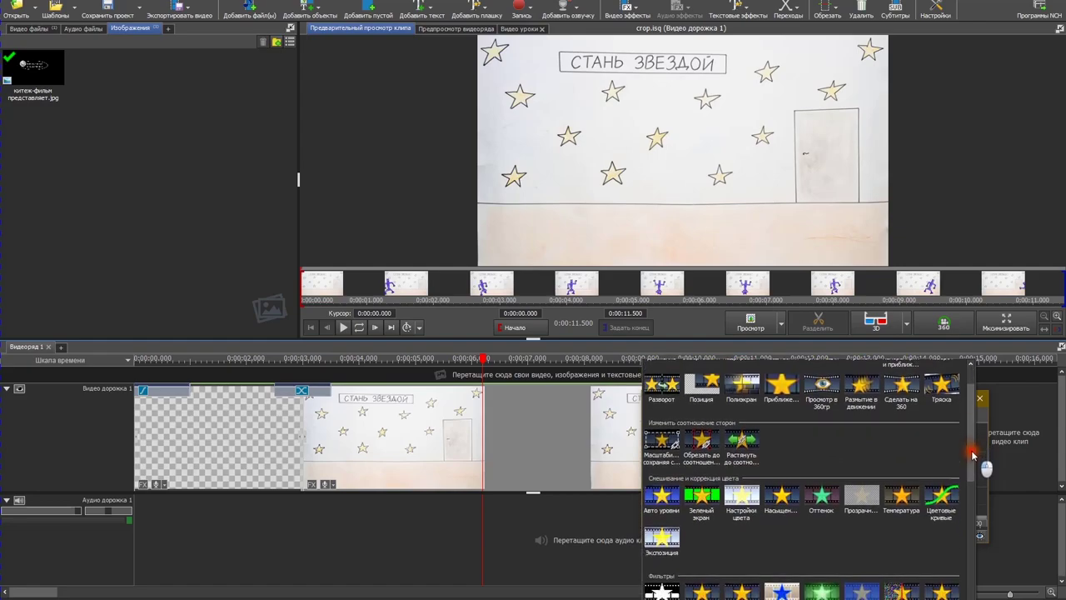
pyautogui.scroll(-2, 973, 453)
pyautogui.click(670, 441)
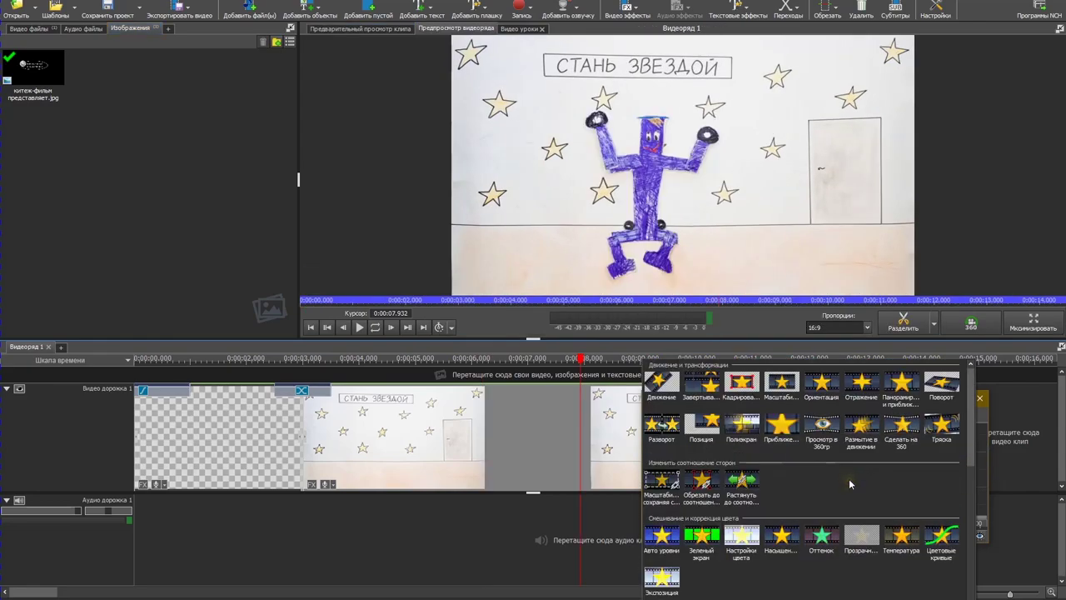
# Step: Try the Saturation effect on the crop.isq clip at 100 and 16, remove it, and close the clip's effects
pyautogui.click(781, 537)
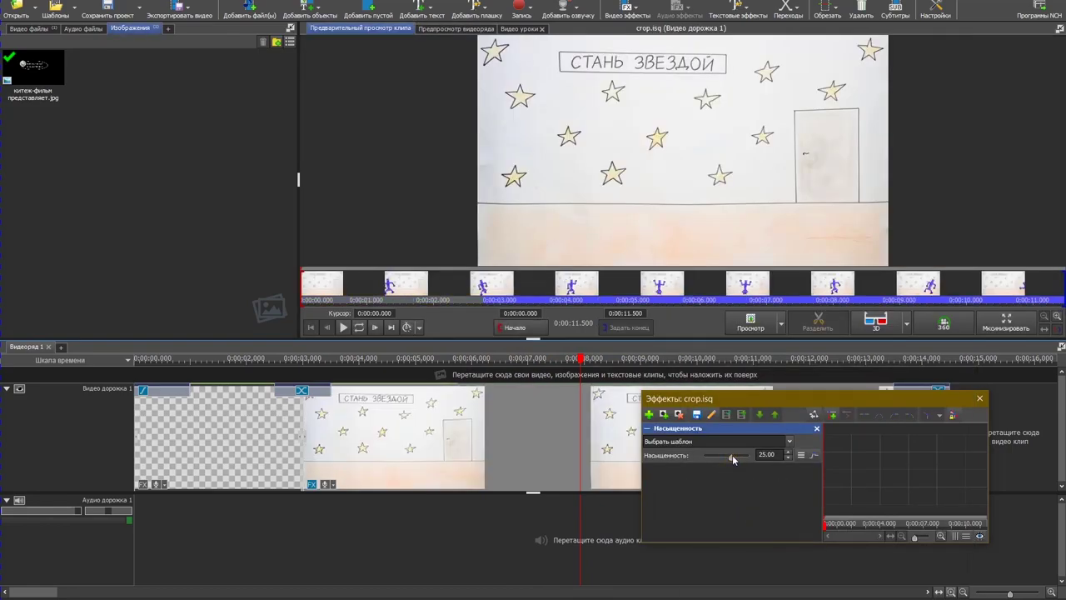
pyautogui.moveTo(733, 458); pyautogui.dragTo(762, 487)
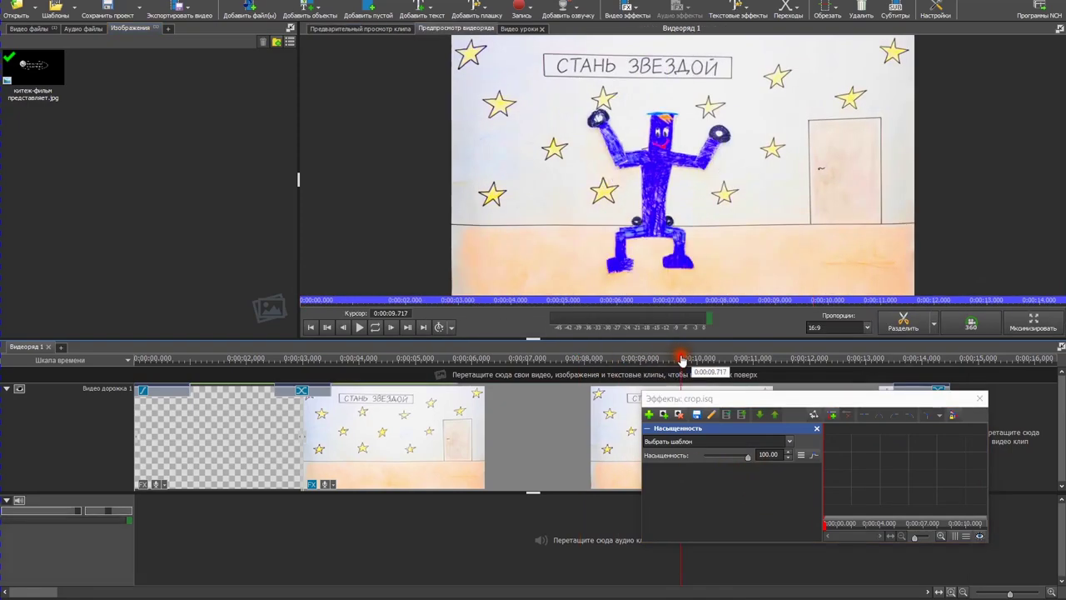
pyautogui.moveTo(748, 457)
pyautogui.mouseDown()
pyautogui.moveTo(672, 459)
pyautogui.moveTo(732, 462)
pyautogui.mouseUp()
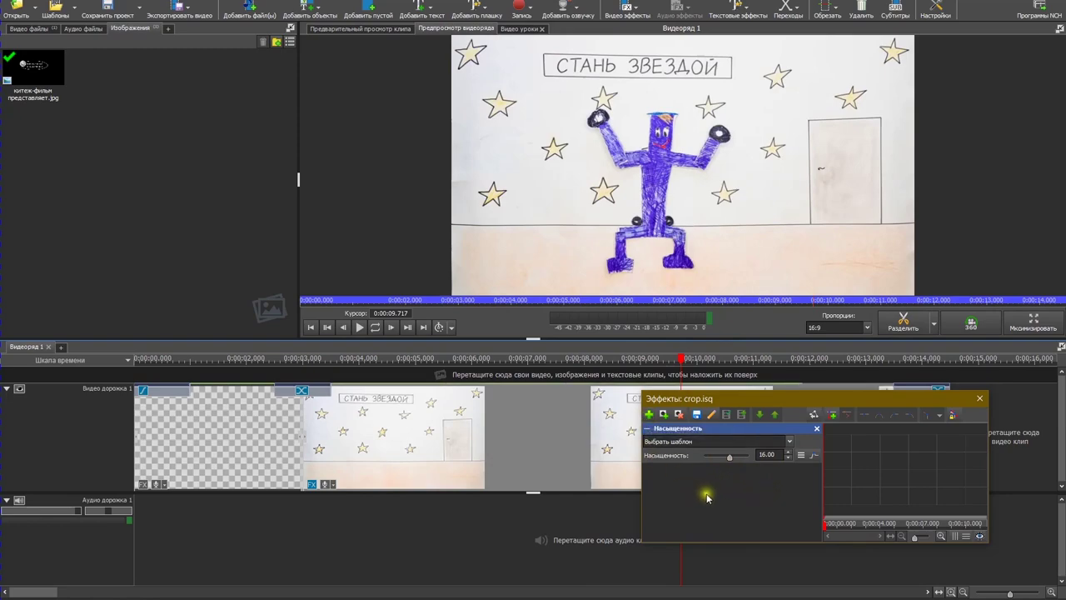
pyautogui.click(817, 430)
pyautogui.click(648, 415)
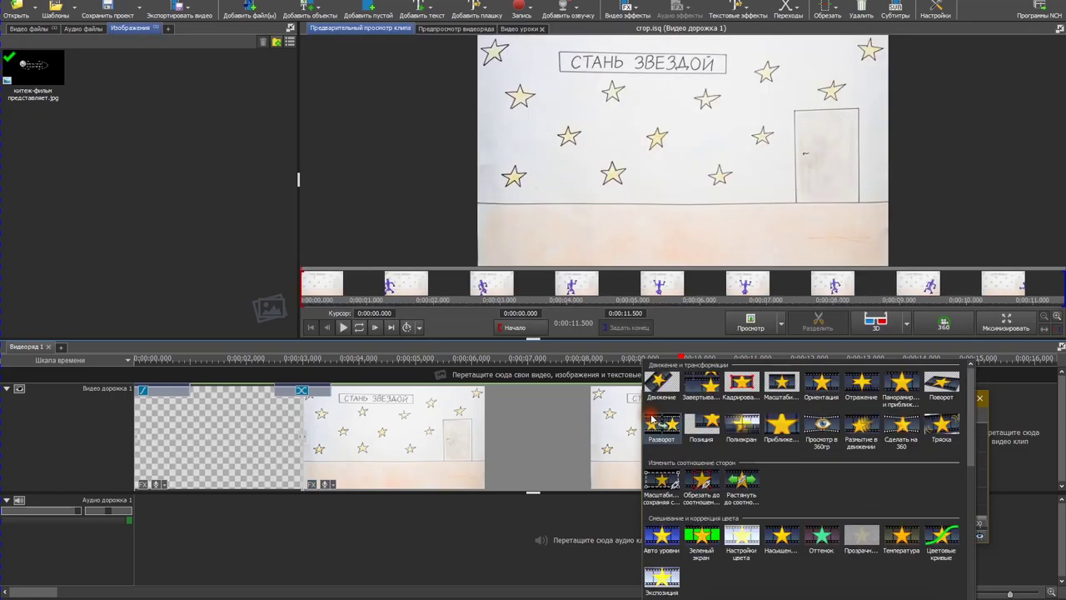
pyautogui.scroll(-1, 813, 484)
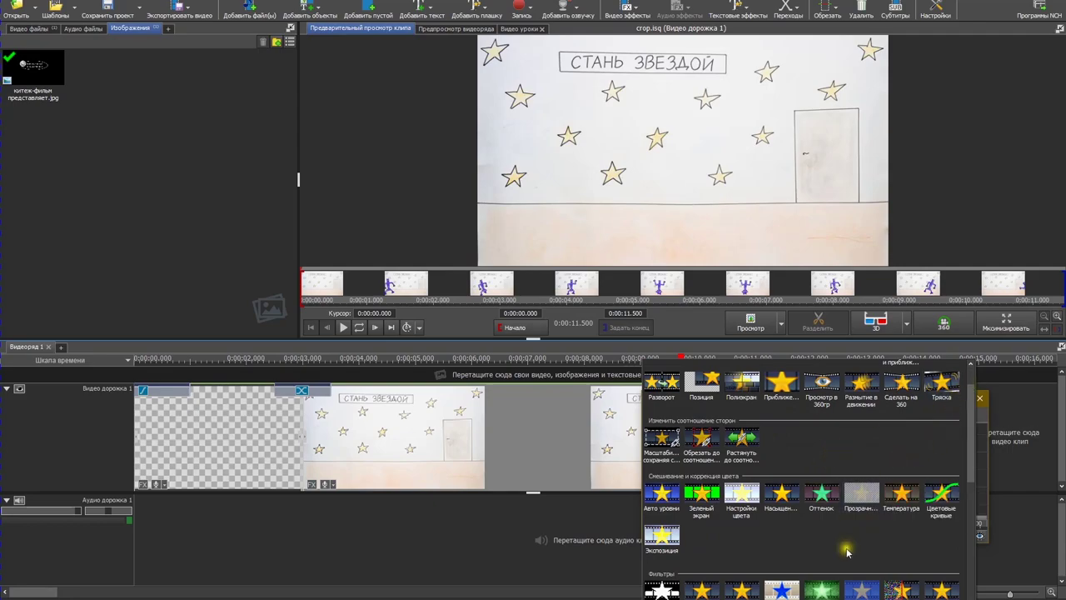
pyautogui.click(583, 542)
pyautogui.click(981, 398)
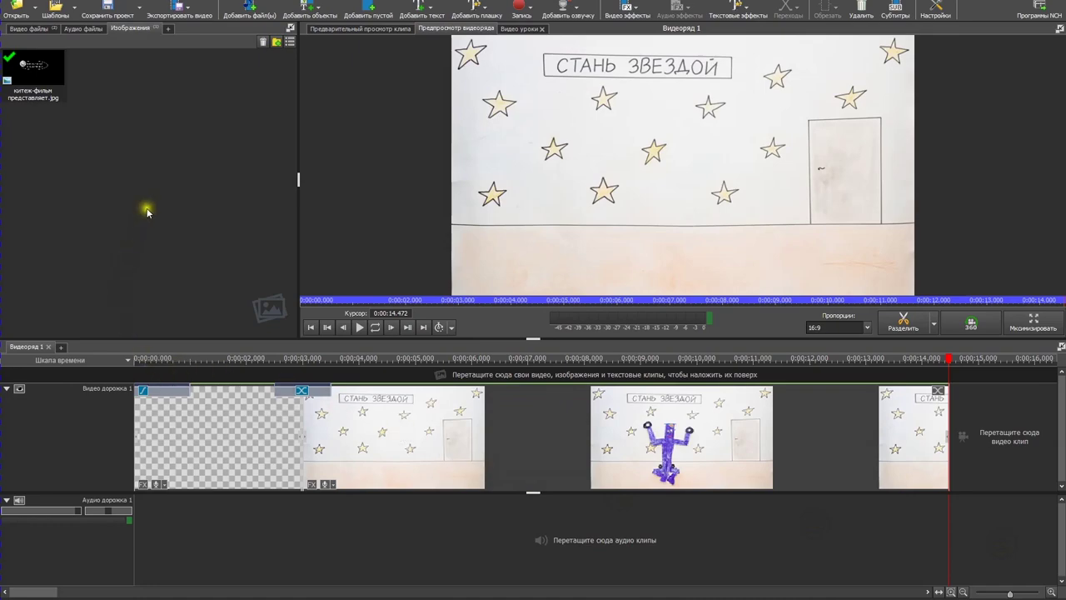
# Step: Import _DSC5016.jpg from the Простое кино МК project folder and place it on video track 1 after the crop.isq clip
pyautogui.rightClick(91, 171)
pyautogui.click(104, 175)
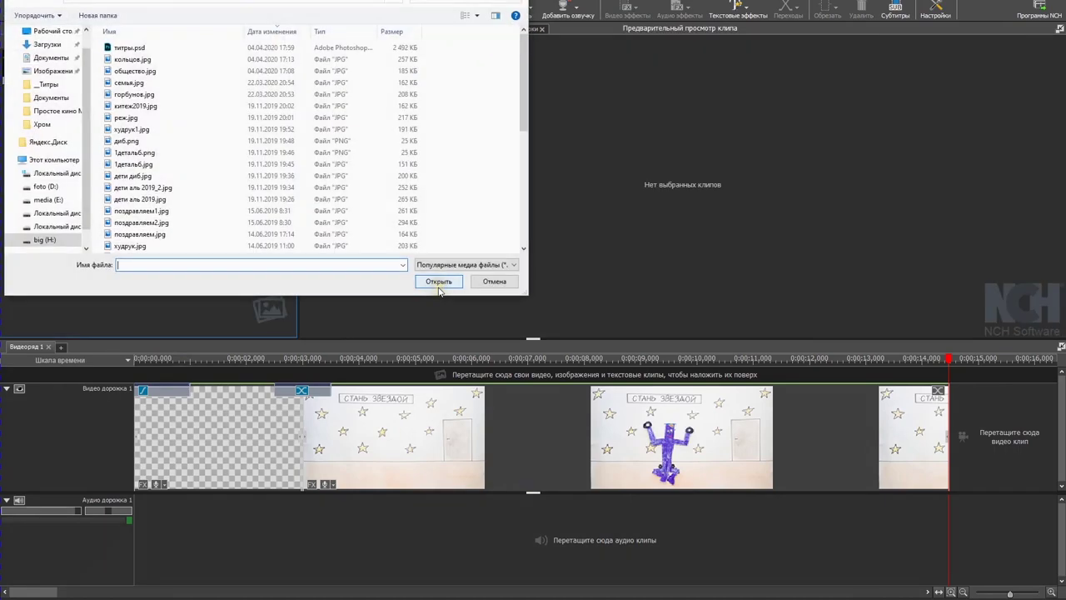
pyautogui.click(207, 2)
pyautogui.doubleClick(142, 108)
pyautogui.click(151, 50)
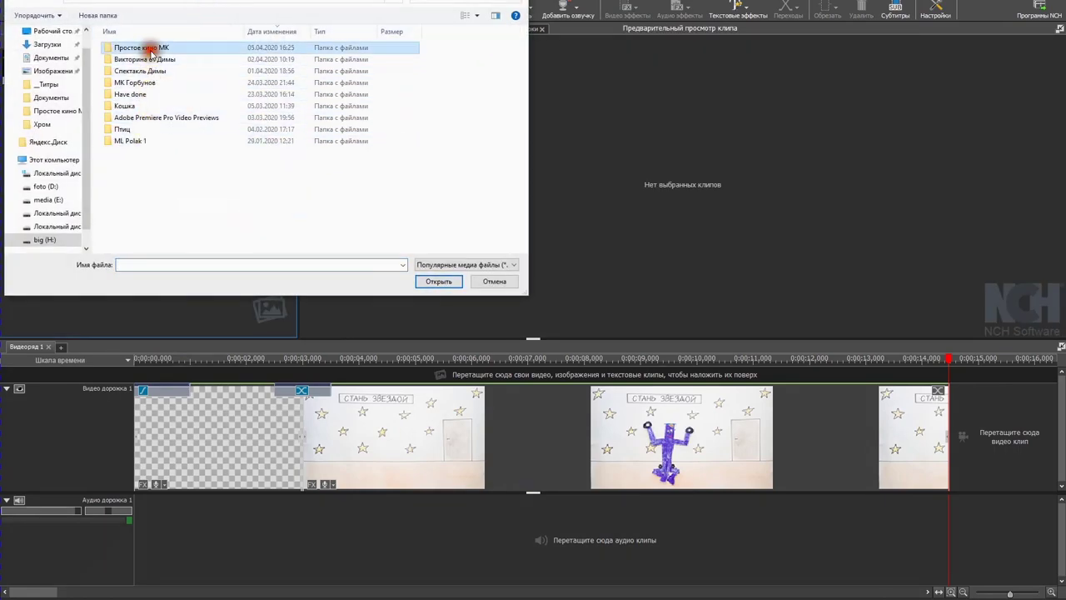
pyautogui.doubleClick(151, 48)
pyautogui.doubleClick(142, 112)
pyautogui.scroll(-5, 321, 250)
pyautogui.click(130, 229)
pyautogui.click(439, 281)
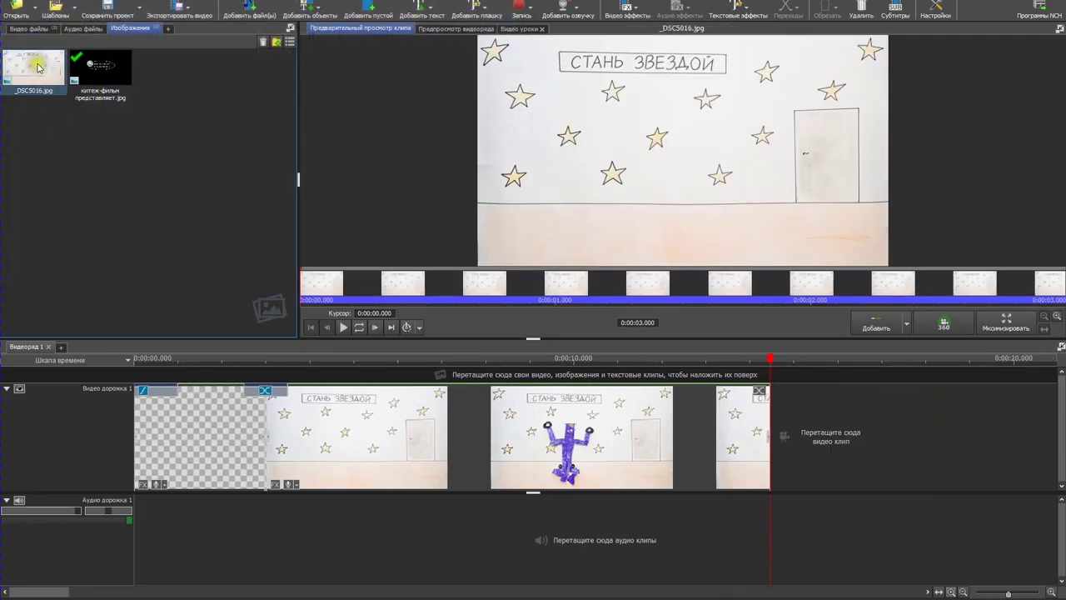
pyautogui.moveTo(37, 66); pyautogui.dragTo(871, 443)
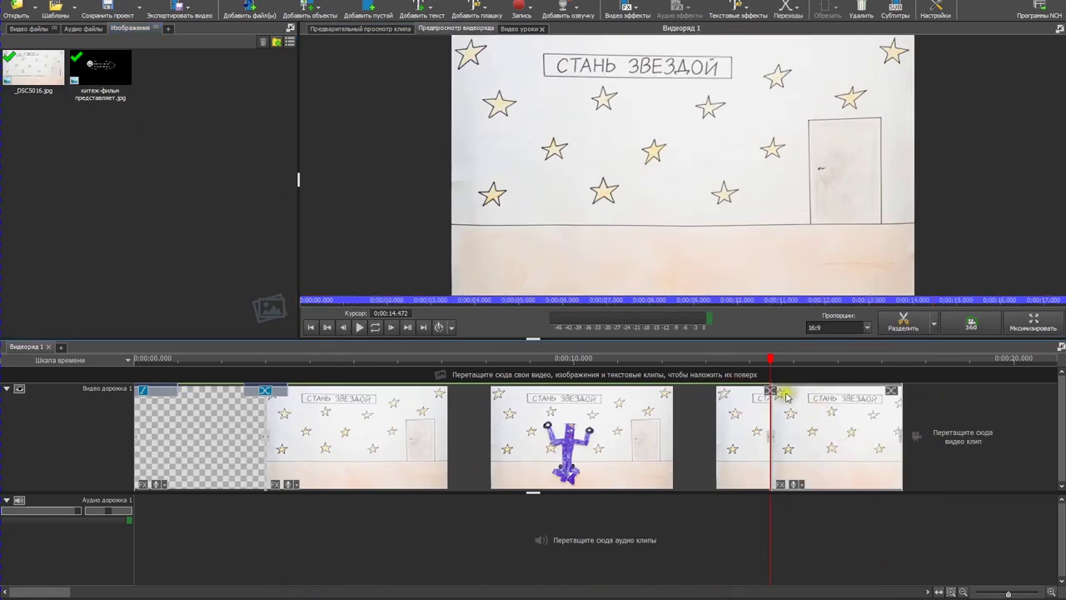
# Step: Overlay simple text reading "Создано при поддержке Фонда Президентских Грантов" on the closing image, starting at about 0:00:15
pyautogui.moveTo(772, 358)
pyautogui.mouseDown()
pyautogui.moveTo(821, 359)
pyautogui.moveTo(798, 358)
pyautogui.mouseUp()
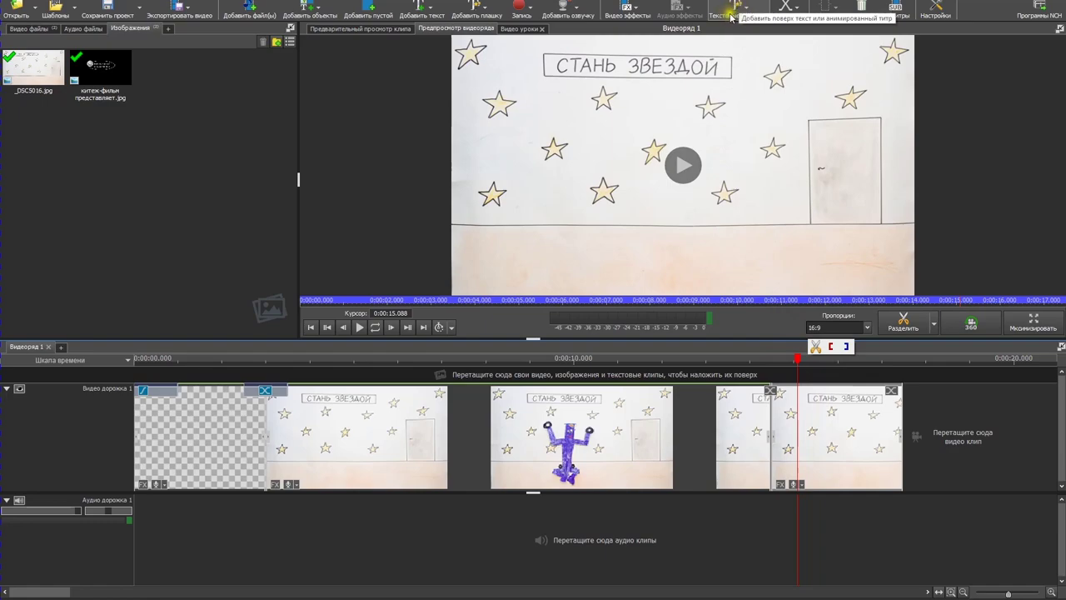
pyautogui.click(757, 7)
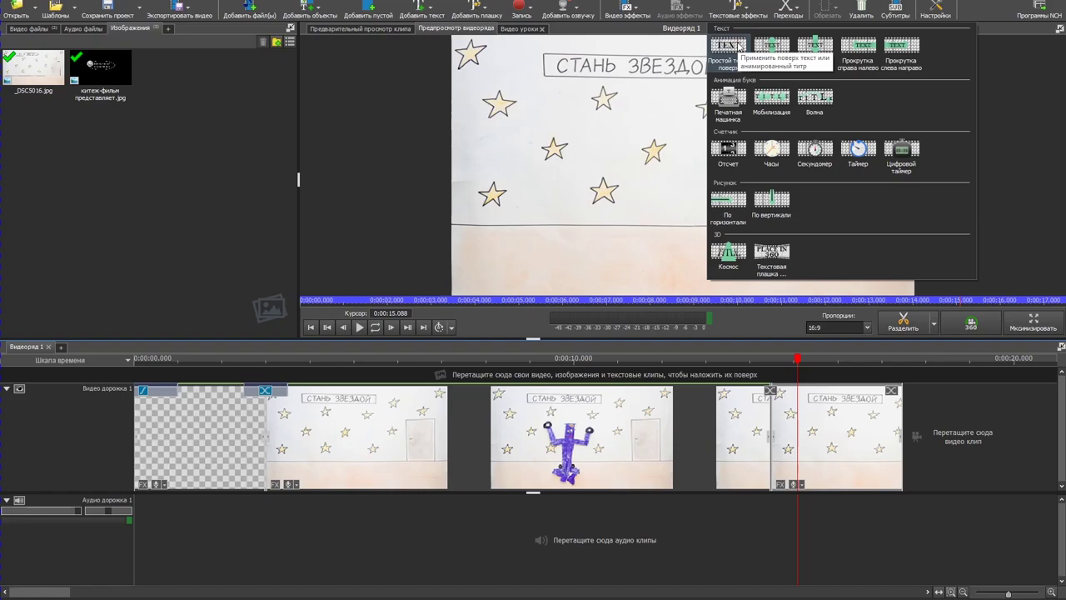
pyautogui.click(736, 47)
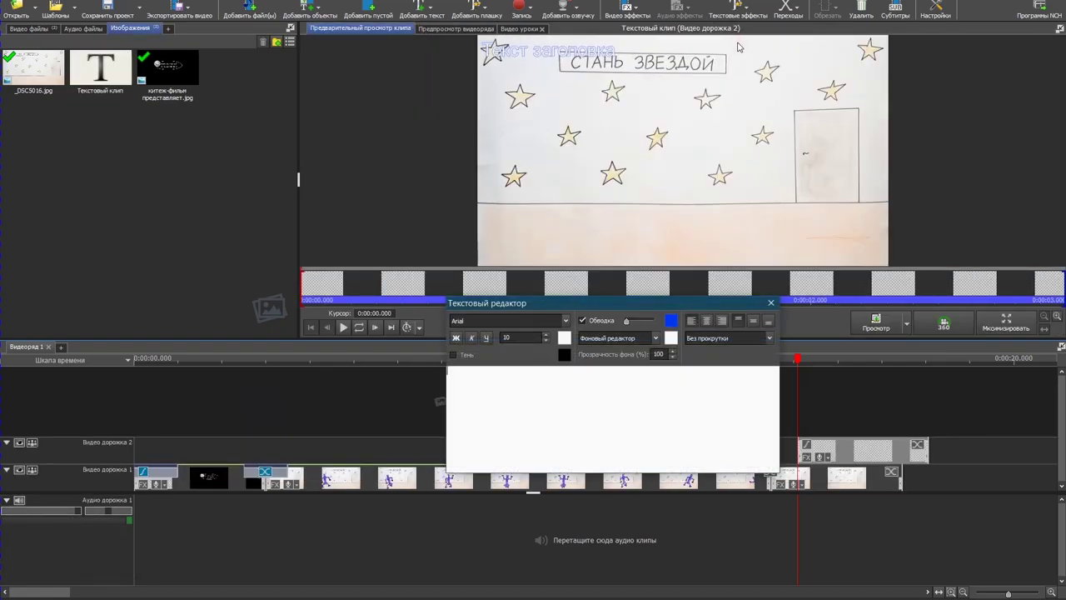
pyautogui.write('Создано при поддер')
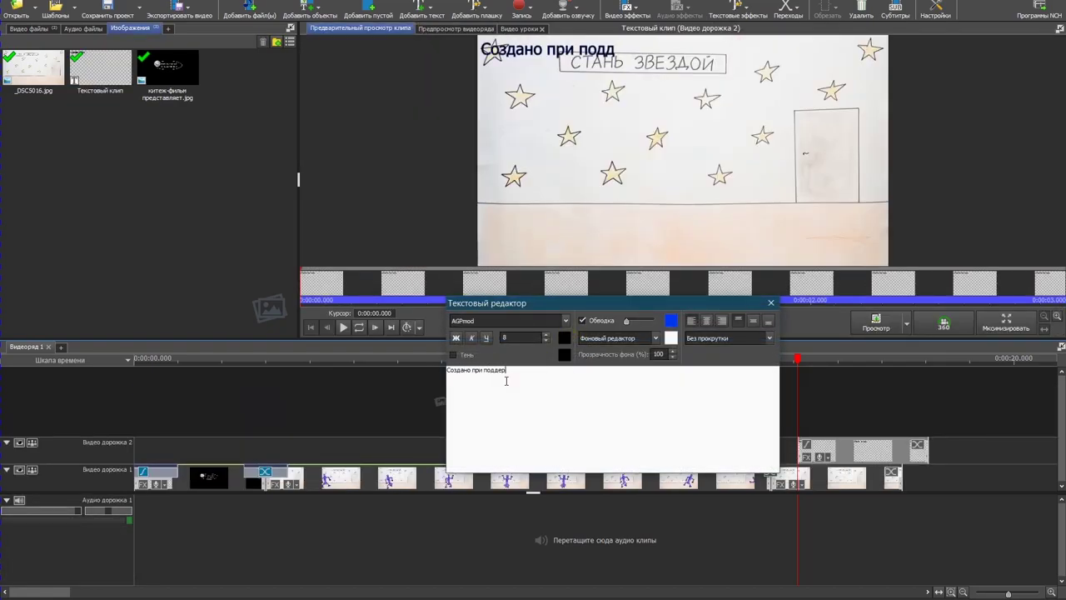
pyautogui.write('жке Фонда Президентских Грантов')
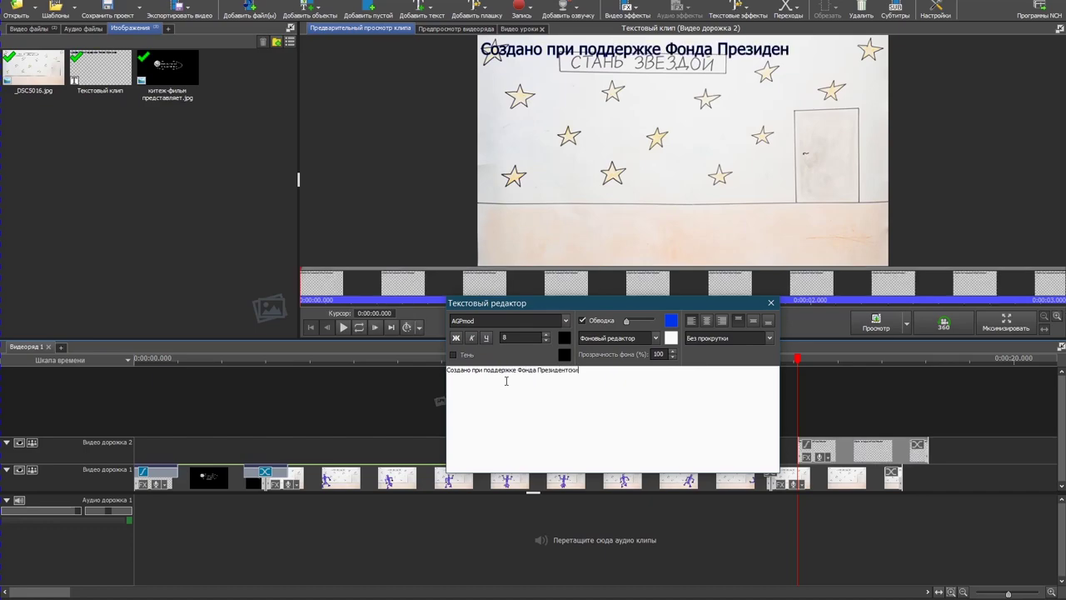
# Step: Set the whole caption to font size 6, enable its shadow and close the text editor
pyautogui.tripleClick(578, 371)
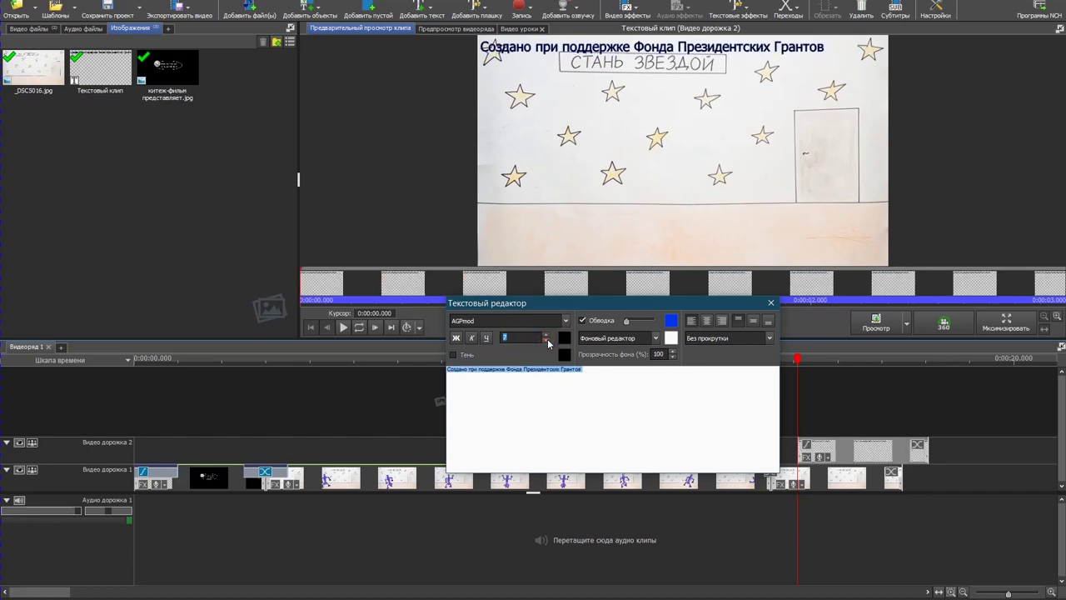
pyautogui.click(655, 337)
pyautogui.click(655, 338)
pyautogui.click(565, 320)
pyautogui.click(578, 381)
pyautogui.click(454, 355)
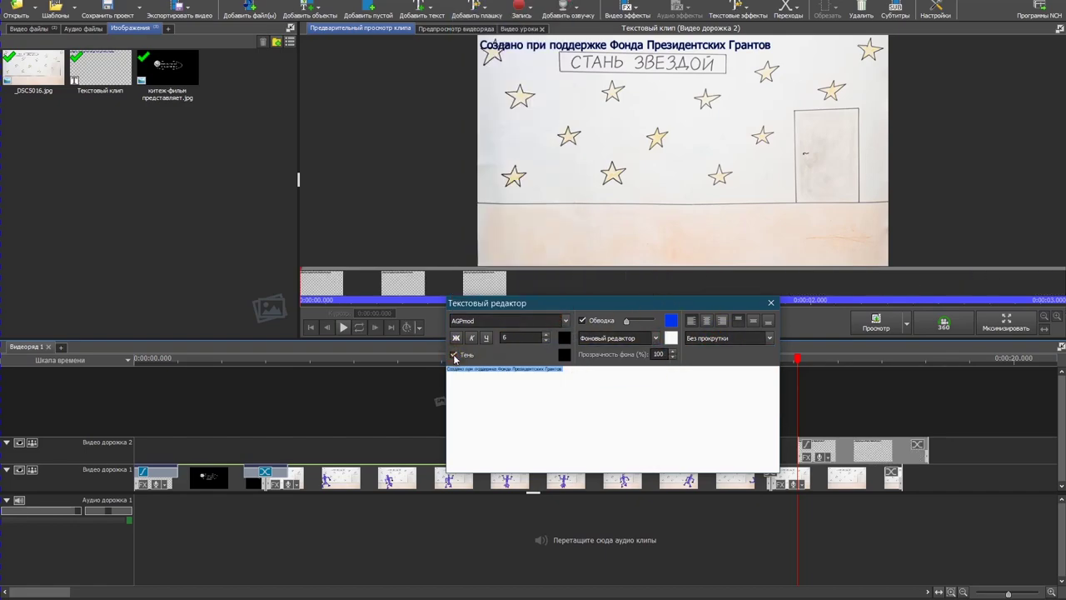
pyautogui.click(771, 303)
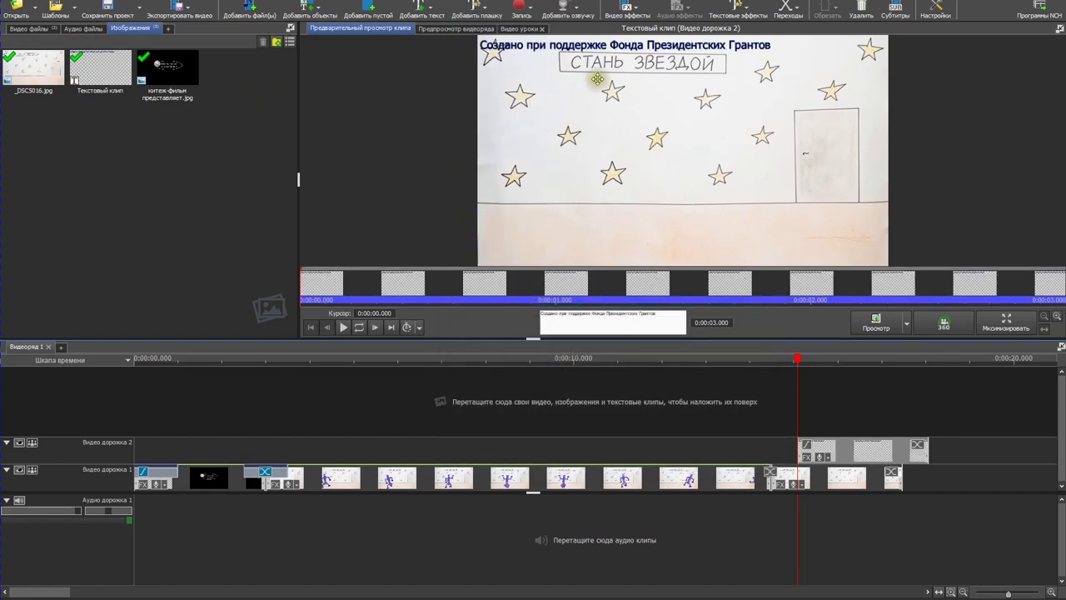
# Step: Centre the caption along the frame's lower edge and shift the text clip to line up with the closing image clip
pyautogui.moveTo(601, 44); pyautogui.dragTo(679, 250)
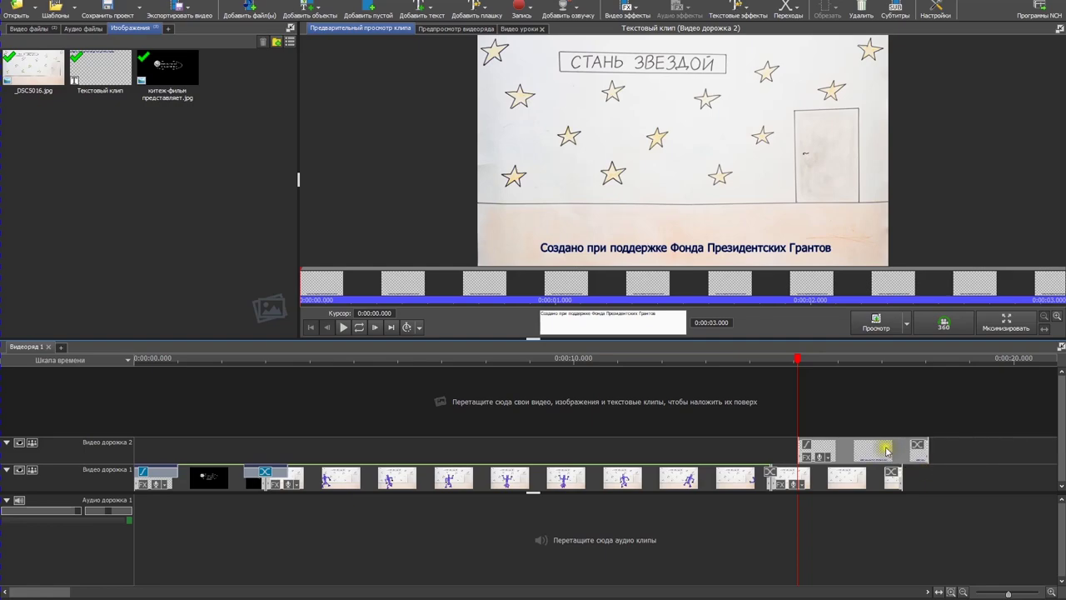
pyautogui.moveTo(883, 450); pyautogui.dragTo(857, 450)
pyautogui.moveTo(797, 360); pyautogui.dragTo(895, 363)
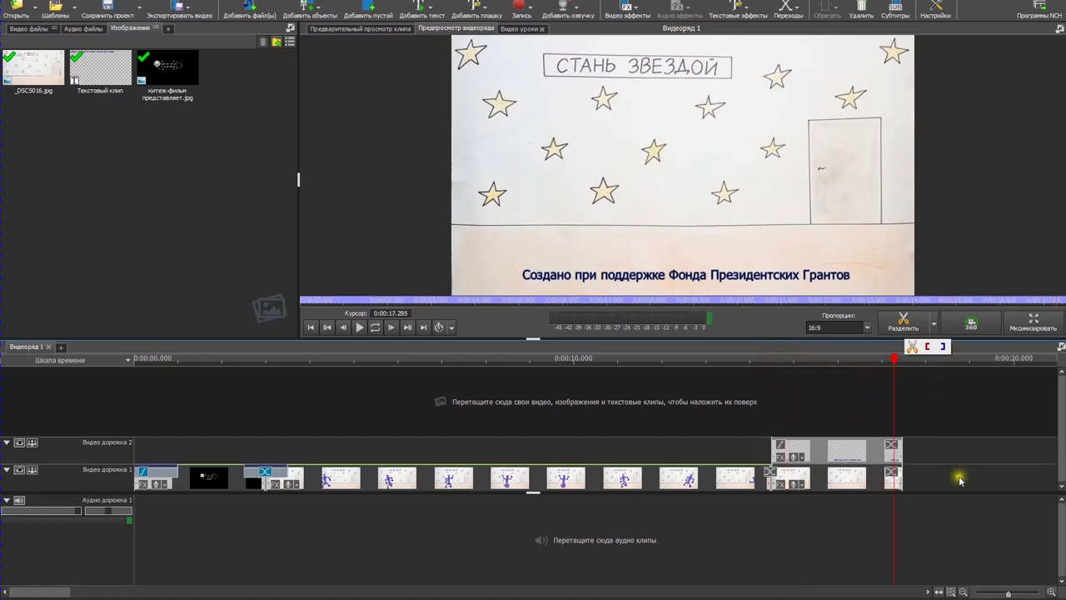
# Step: Apply a 1-second fade through black to the ends of the closing image clip and the text clip, then scrub through it
pyautogui.click(891, 477)
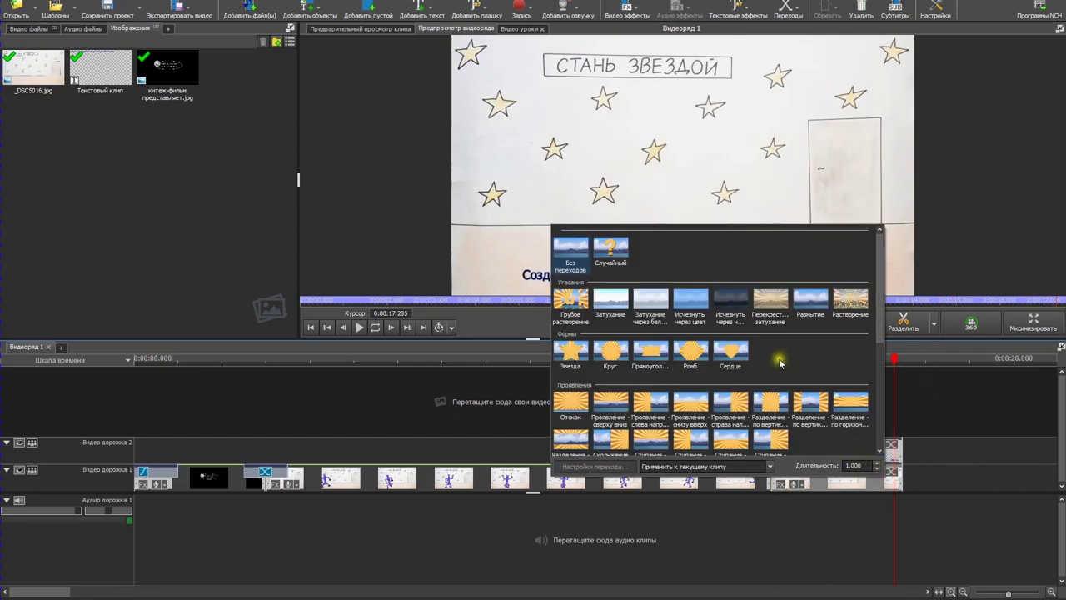
pyautogui.click(729, 300)
pyautogui.click(892, 446)
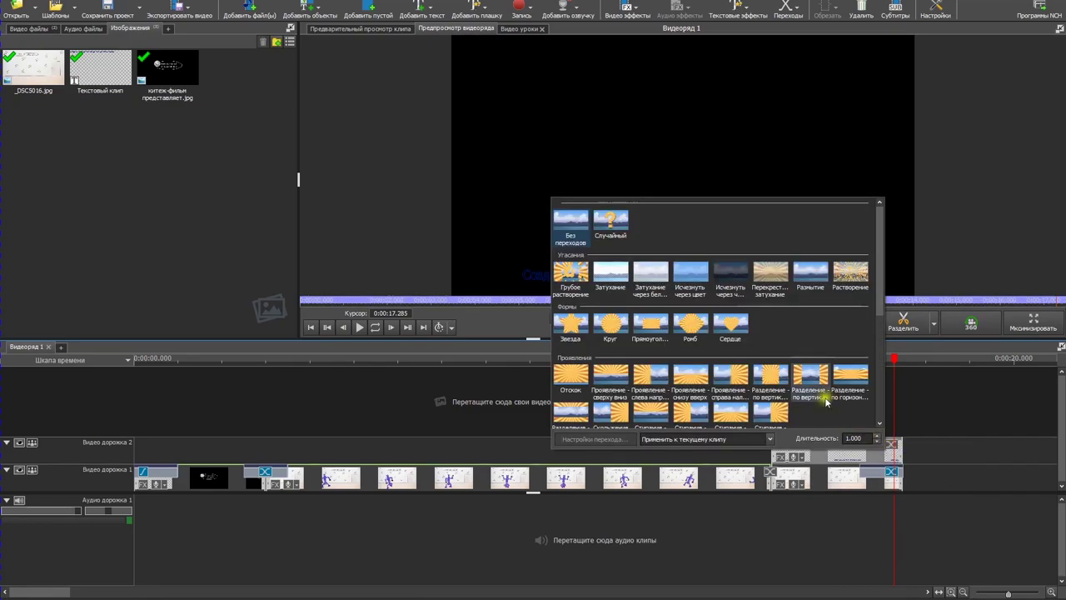
pyautogui.click(730, 272)
pyautogui.moveTo(895, 359); pyautogui.dragTo(867, 370)
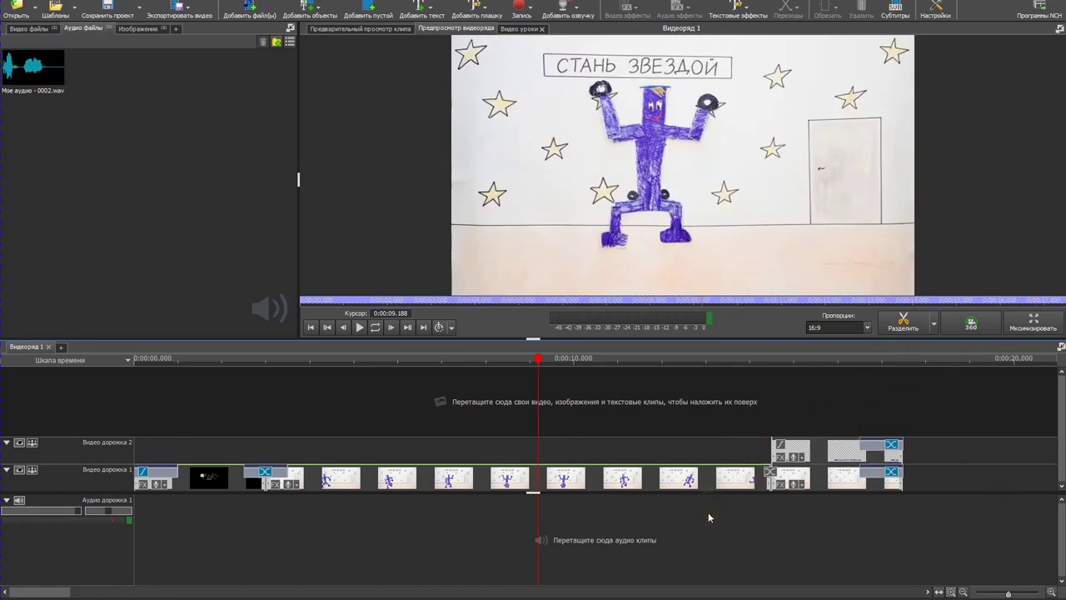
# Step: Record a voice-over about 1.4 seconds long starting at about 0:00:07.4 of the sequence, and close the narration window
pyautogui.click(708, 512)
pyautogui.moveTo(541, 364); pyautogui.dragTo(463, 364)
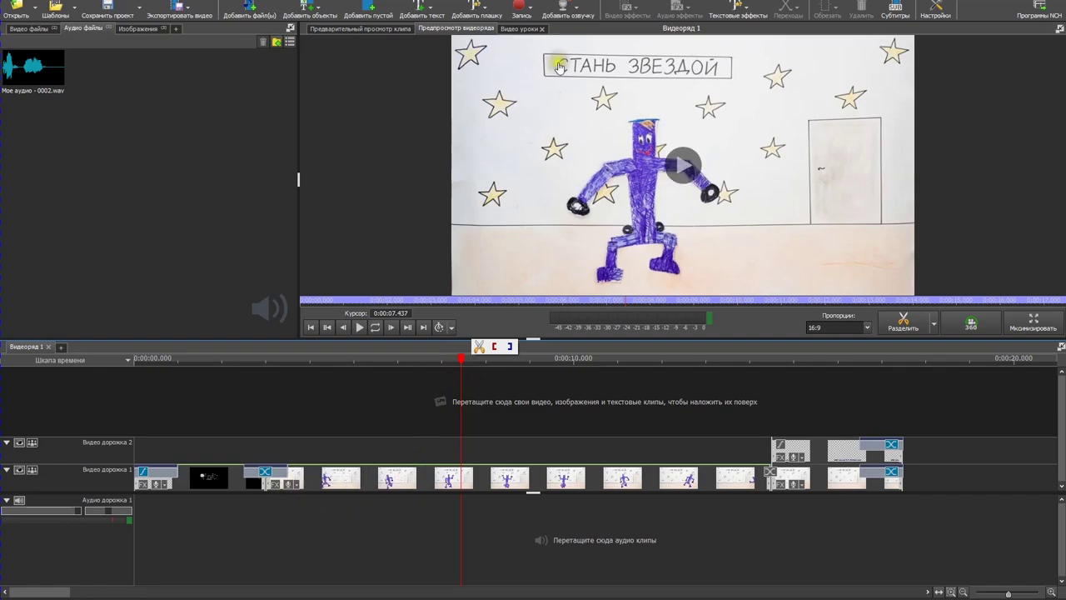
pyautogui.click(564, 15)
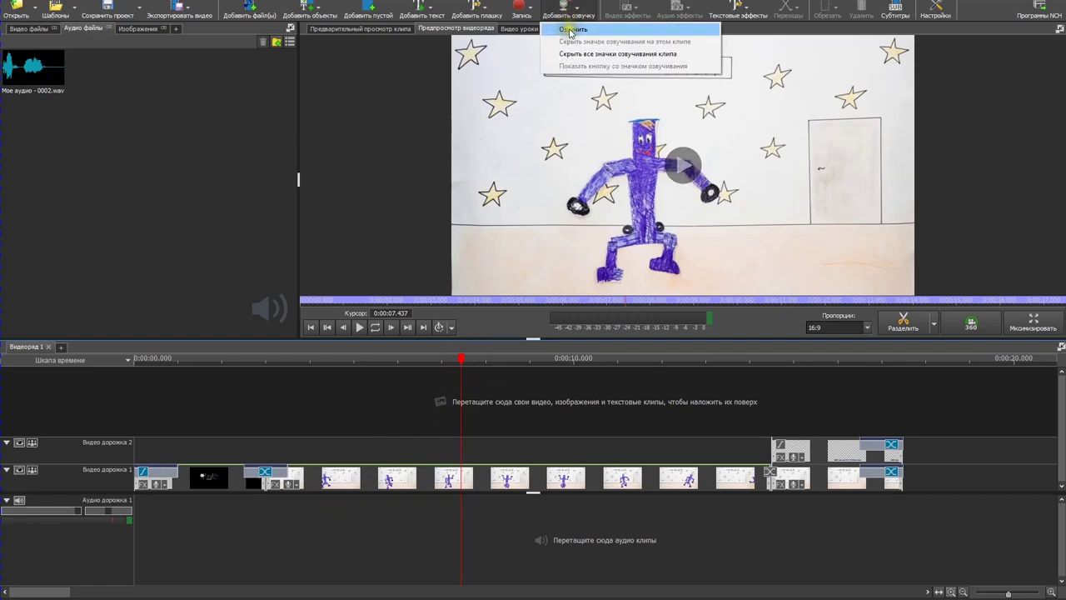
pyautogui.click(573, 30)
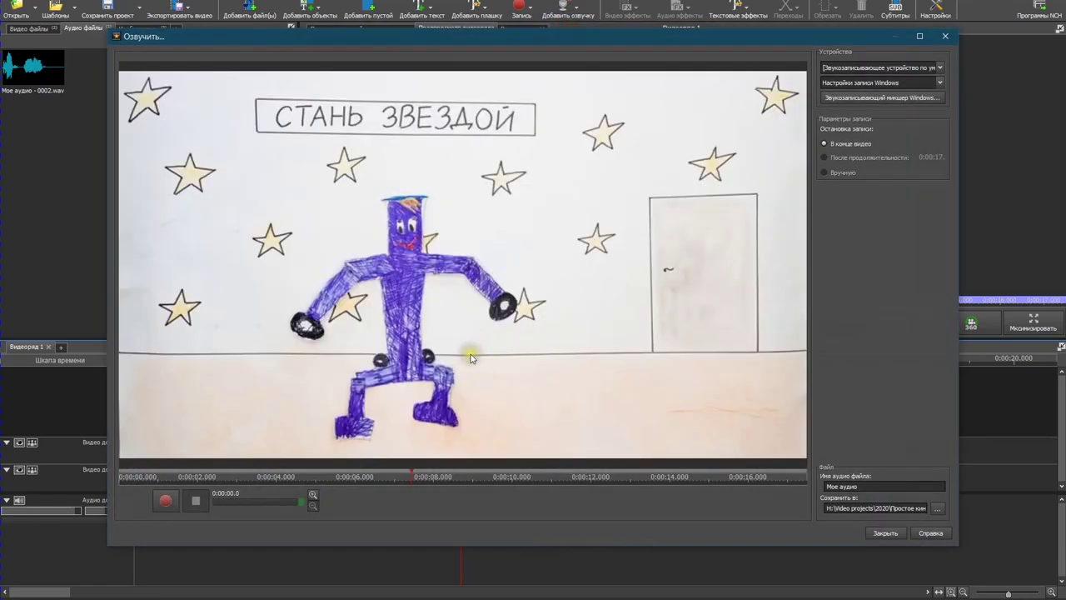
pyautogui.click(169, 509)
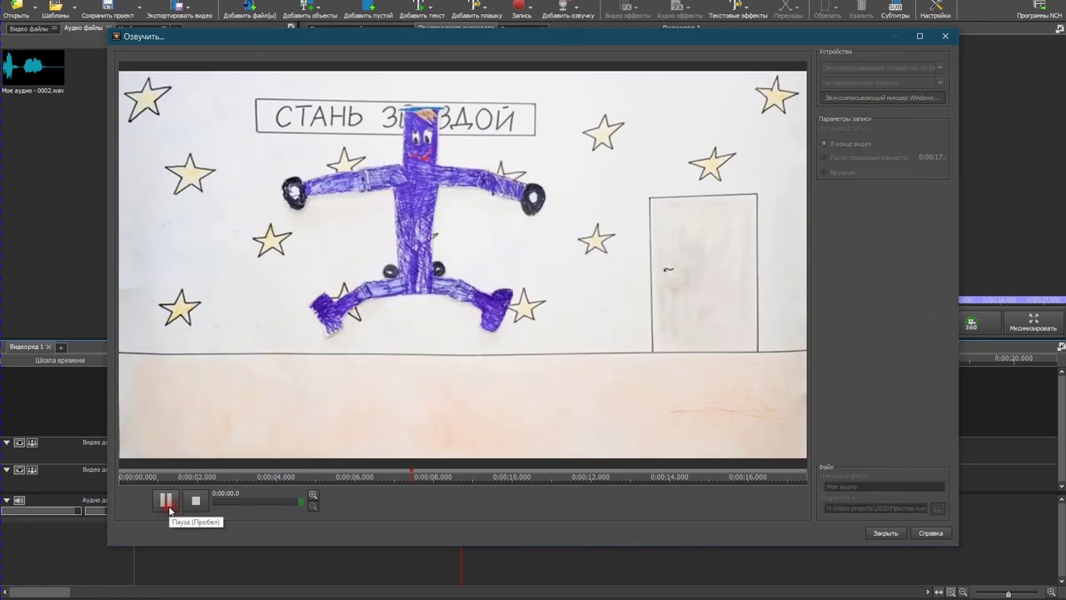
pyautogui.click(169, 508)
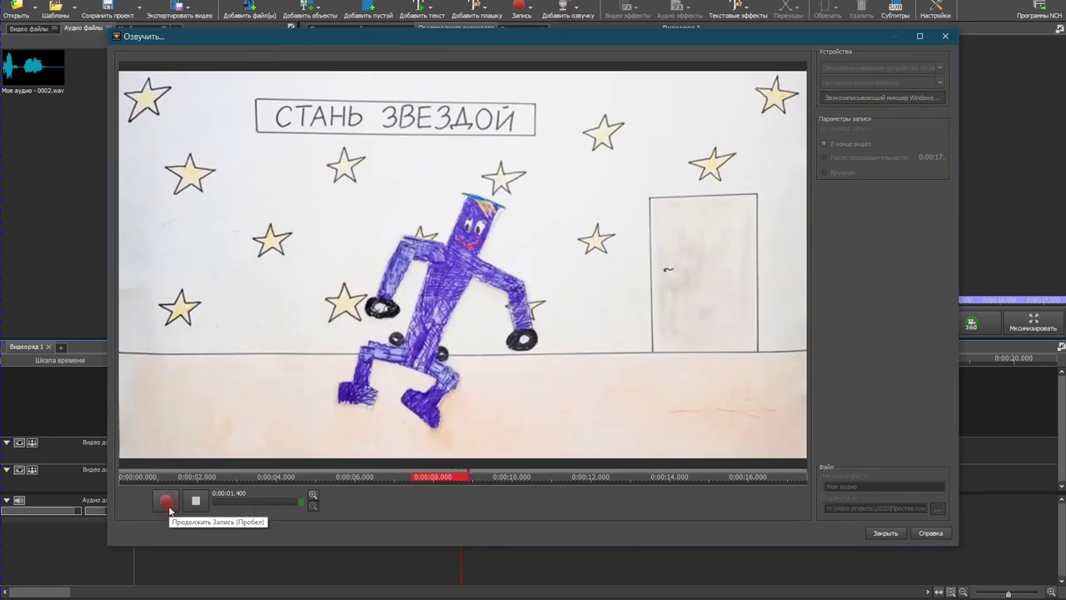
pyautogui.click(885, 533)
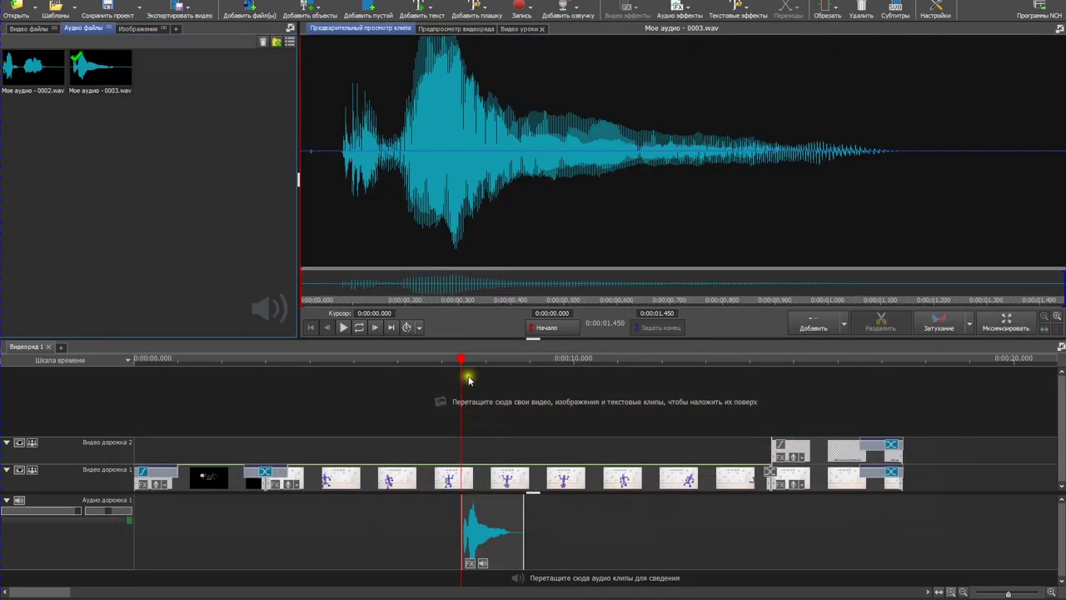
# Step: Play the sequence twice from around the voice-over clip to check its sound against the jump
pyautogui.click(463, 359)
pyautogui.press('space')
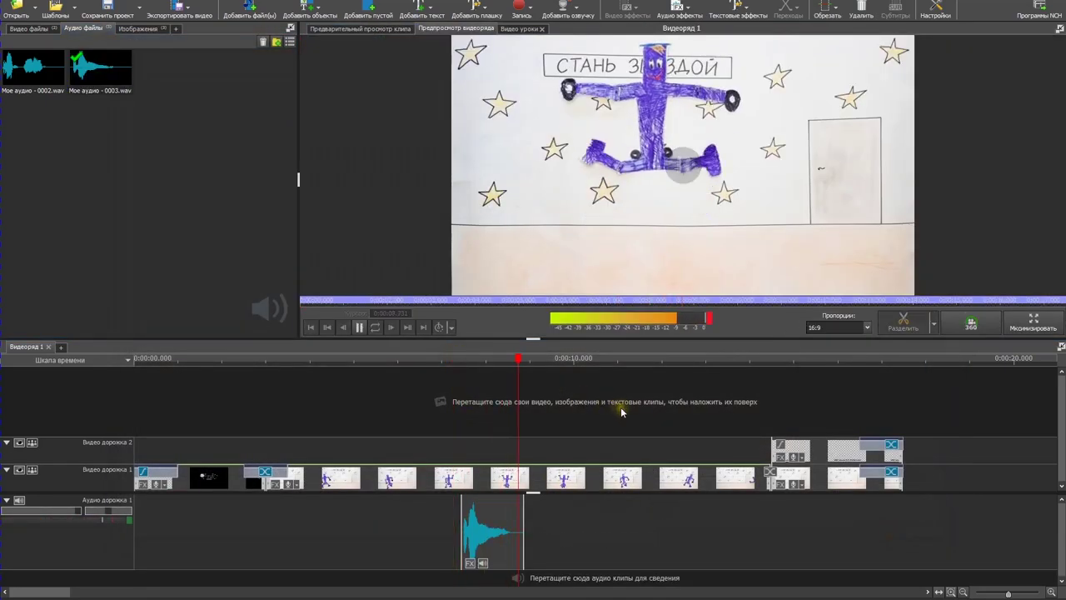
pyautogui.press('space')
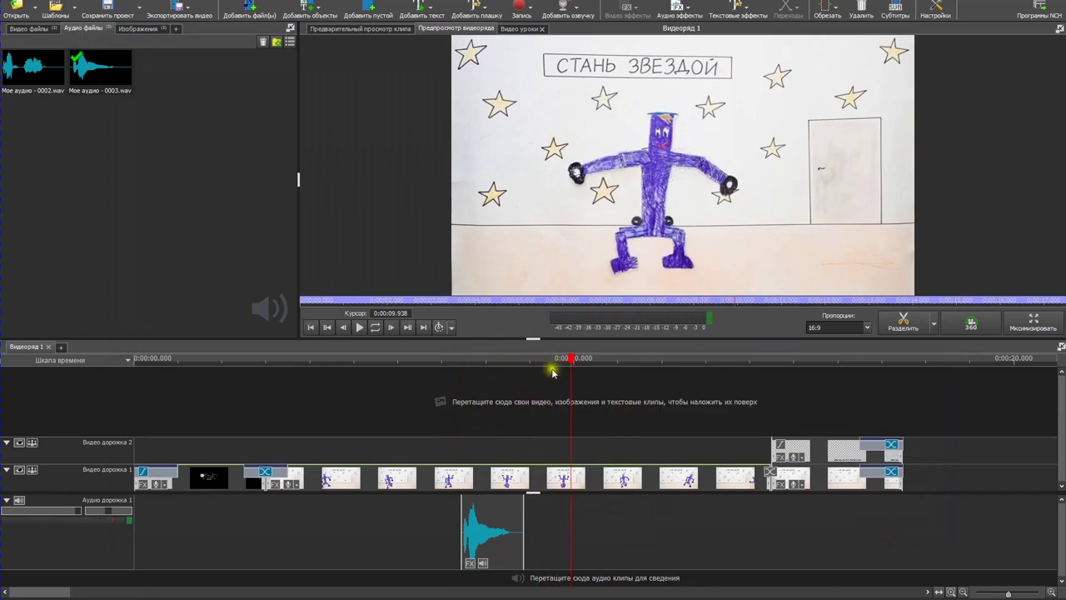
pyautogui.moveTo(569, 366); pyautogui.dragTo(451, 371)
pyautogui.press('space')
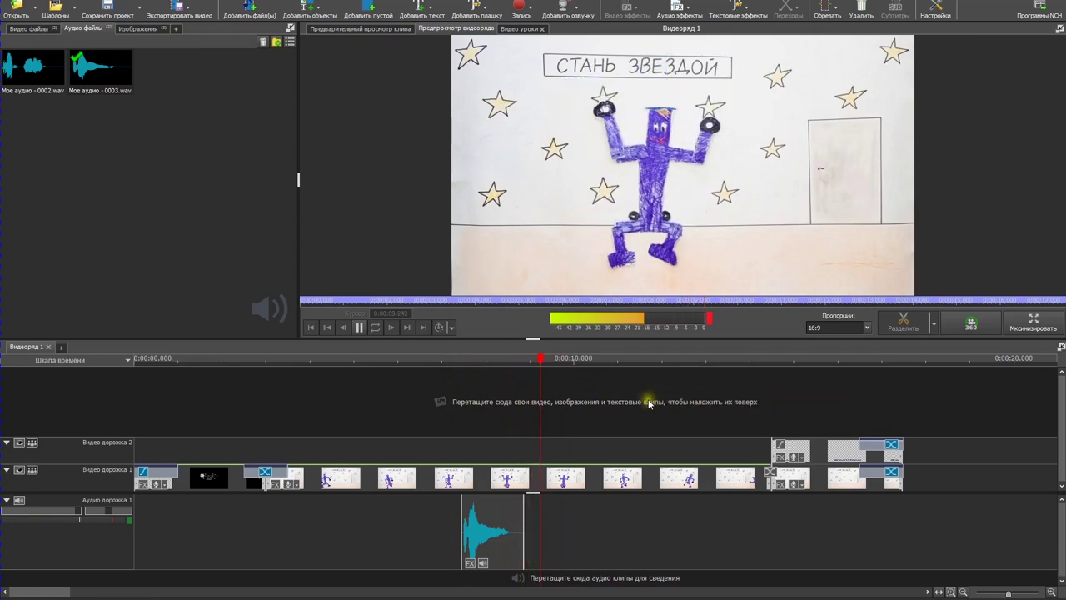
pyautogui.press('space')
pyautogui.moveTo(566, 358); pyautogui.dragTo(458, 360)
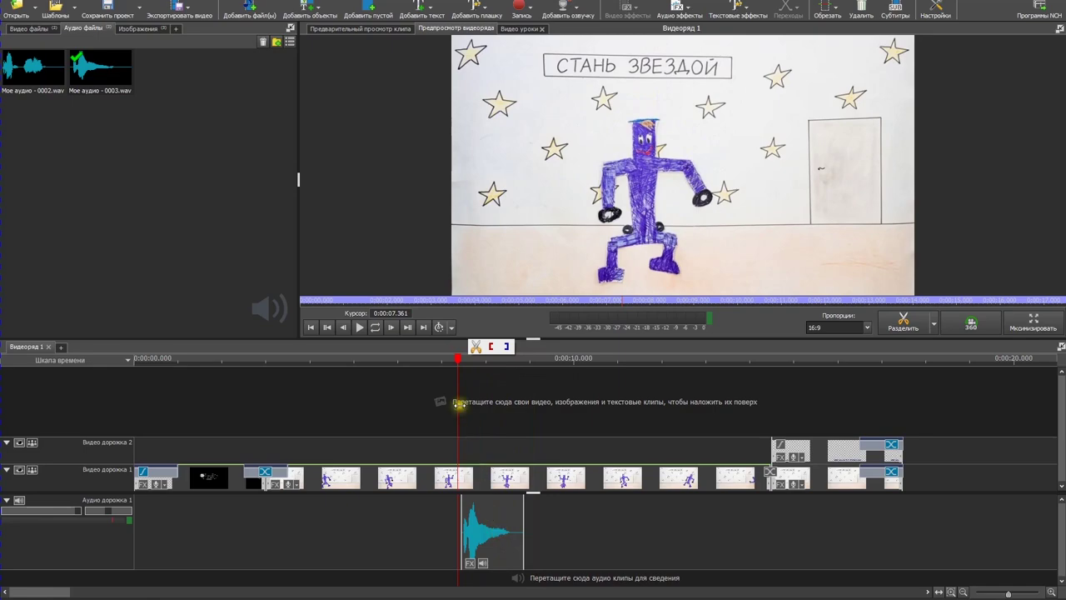
# Step: Try the voice-over clip slightly earlier on the audio track, then move it to start at 0:00:07.689
pyautogui.moveTo(459, 362); pyautogui.dragTo(386, 362)
pyautogui.moveTo(491, 531)
pyautogui.mouseDown()
pyautogui.moveTo(423, 529)
pyautogui.moveTo(476, 527)
pyautogui.mouseUp()
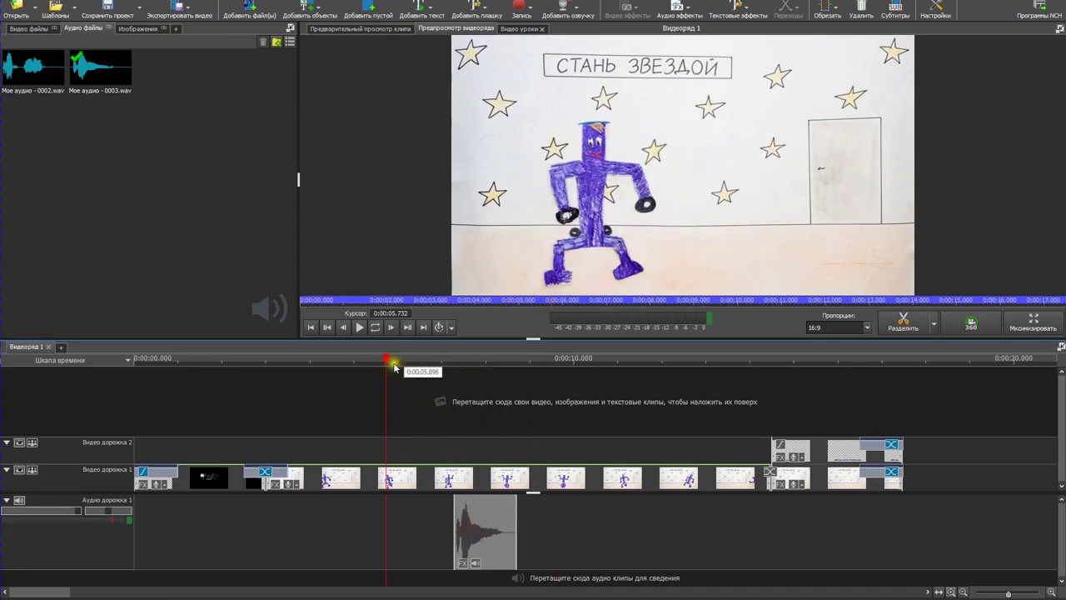
pyautogui.moveTo(395, 366); pyautogui.dragTo(477, 368)
pyautogui.click(498, 522)
pyautogui.moveTo(498, 522); pyautogui.dragTo(510, 541)
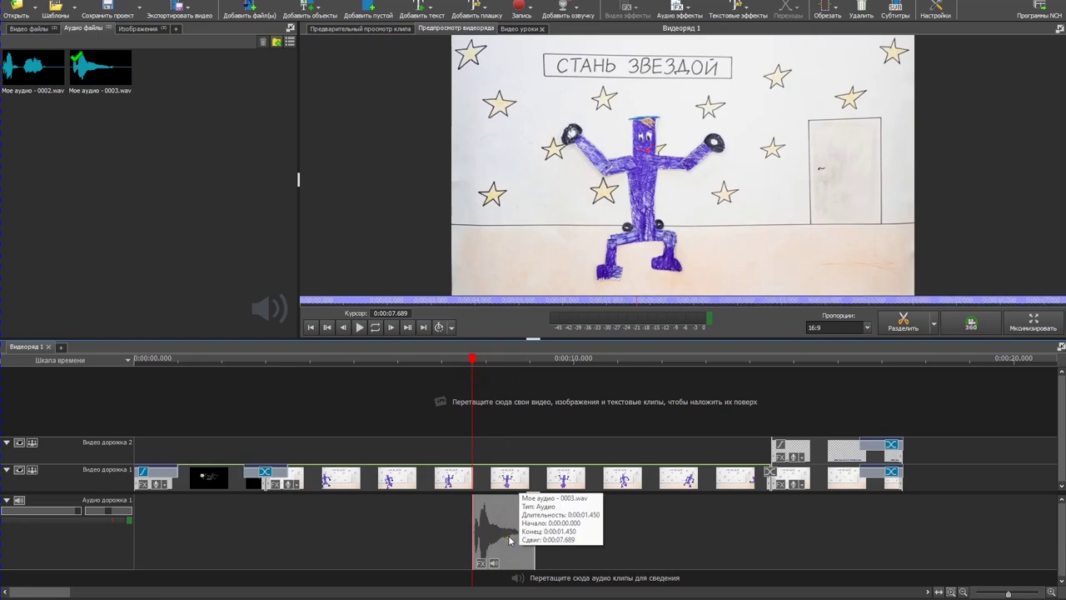
# Step: Add the Echo effect to the voice-over clip with 50% gain and 100 ms time, and play the result
pyautogui.click(488, 547)
pyautogui.click(485, 564)
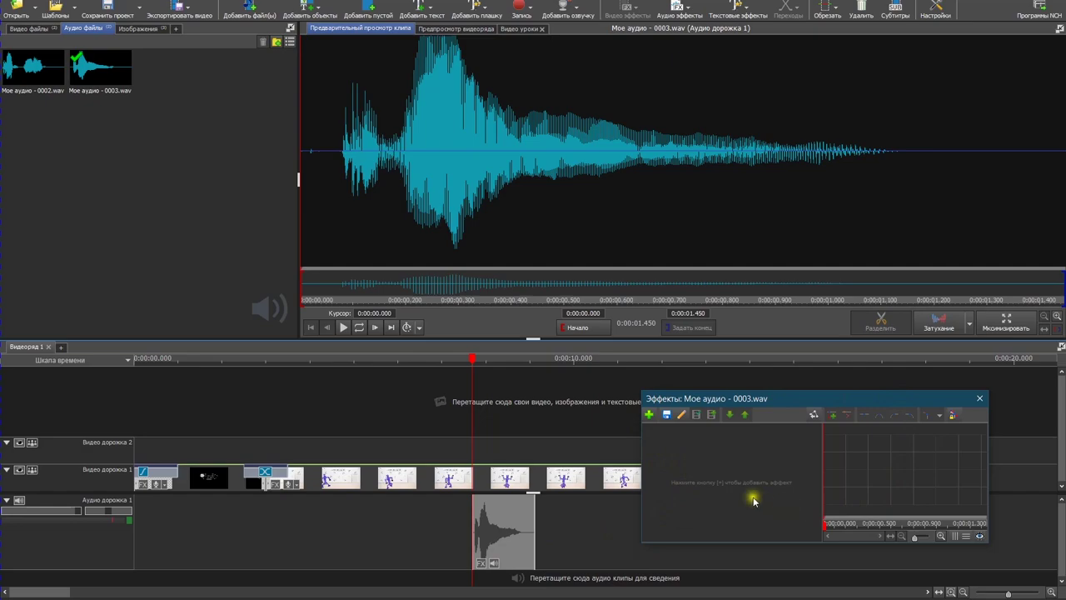
pyautogui.click(649, 416)
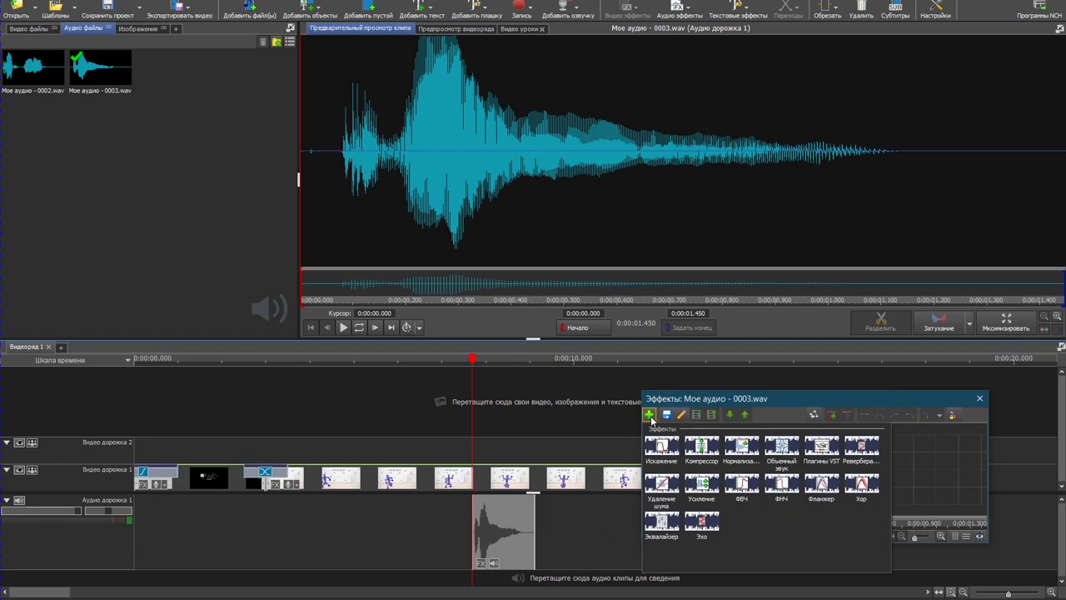
pyautogui.click(703, 523)
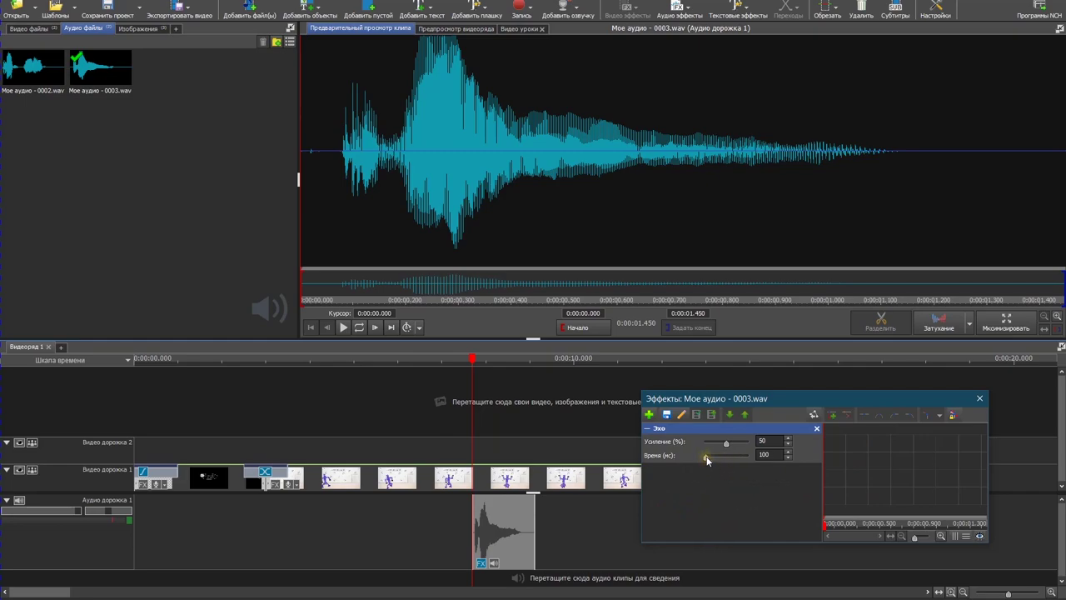
pyautogui.click(472, 360)
pyautogui.press('space')
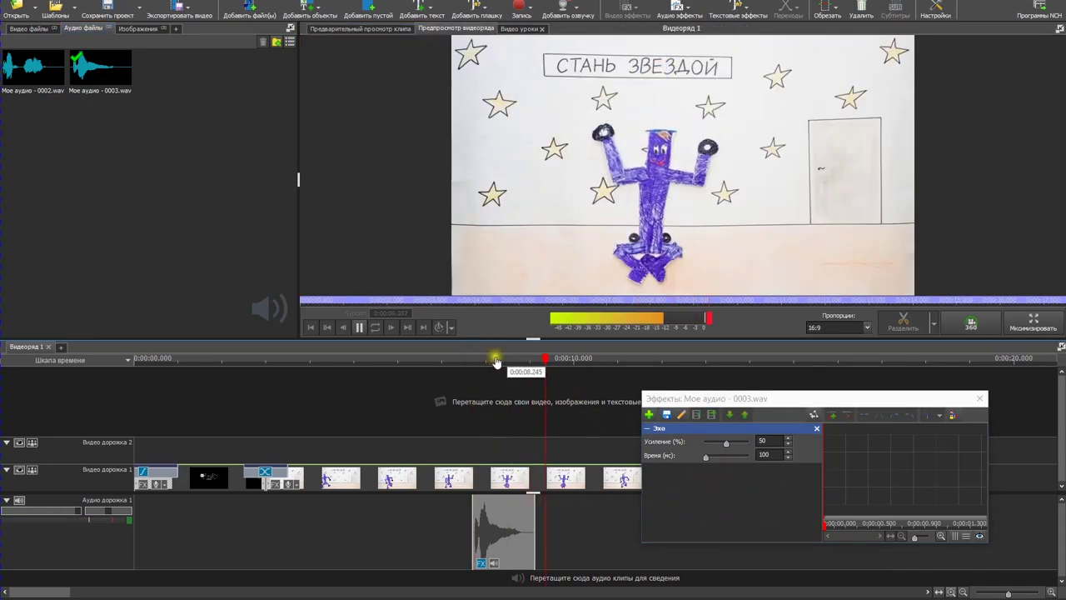
pyautogui.click(561, 359)
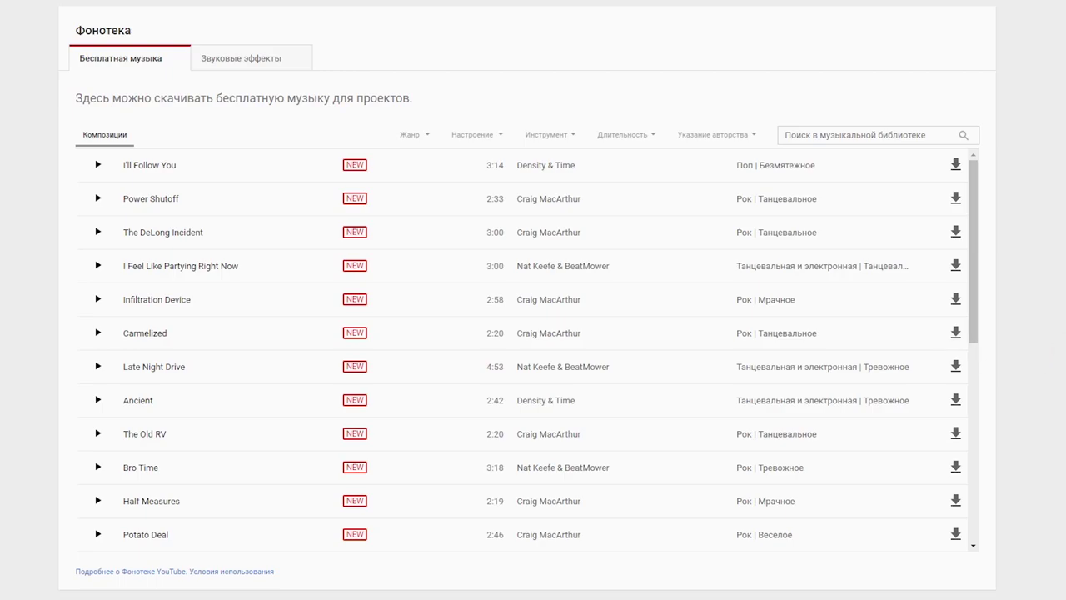
# Step: Look through the genre, mood, instrument and duration filters of the free music library
pyautogui.click(430, 138)
pyautogui.click(430, 138)
pyautogui.click(503, 134)
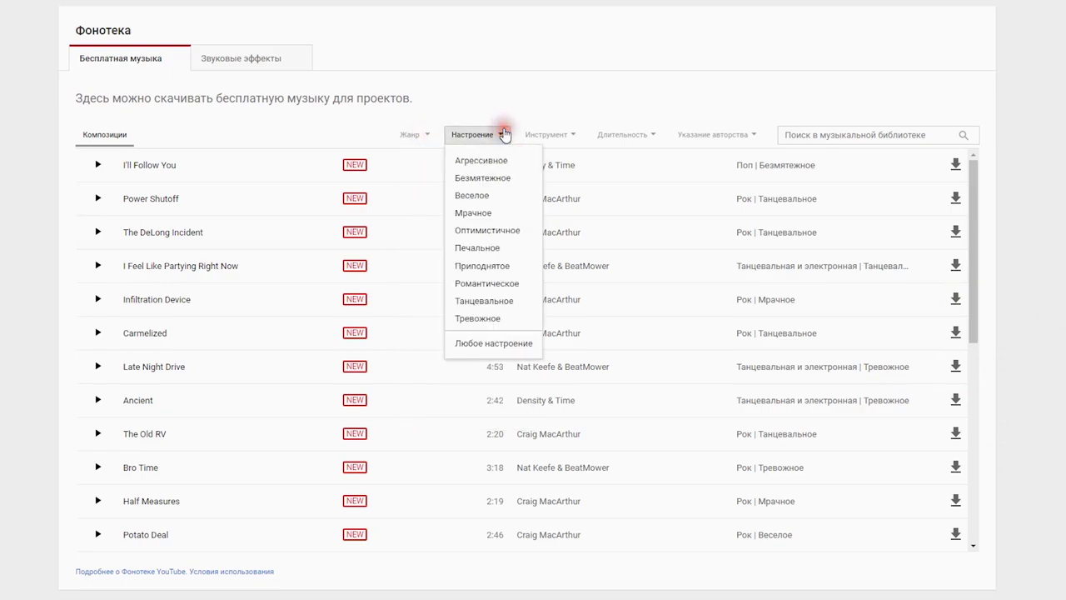
pyautogui.click(496, 134)
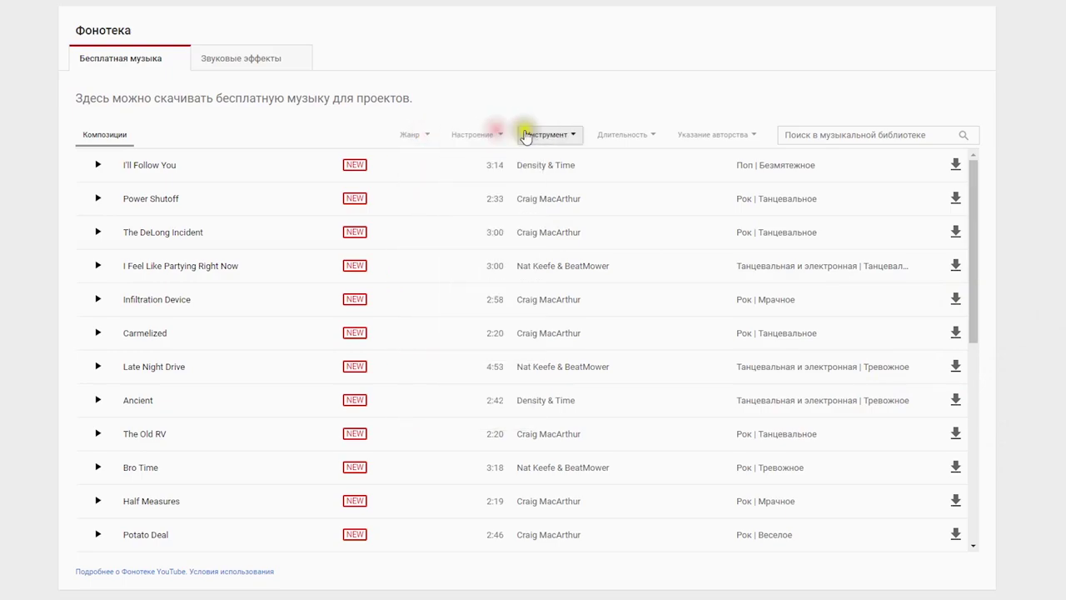
pyautogui.click(554, 135)
pyautogui.click(553, 134)
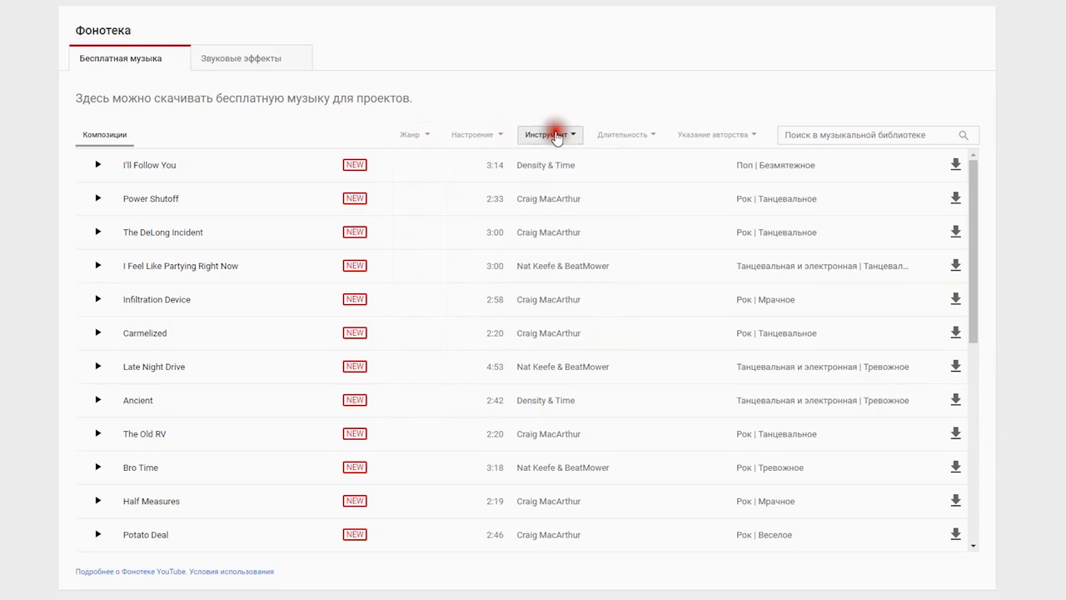
pyautogui.click(627, 135)
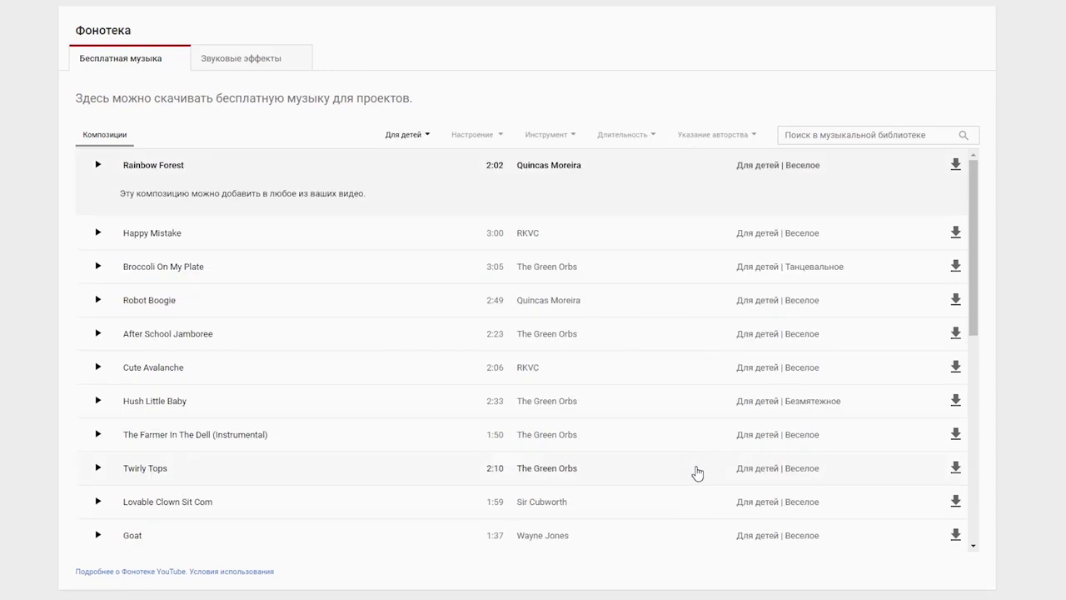
# Step: Filter the free music by the "Для детей" genre, check the licence note of Rainbow Forest, and download that track
pyautogui.click(686, 472)
pyautogui.click(414, 137)
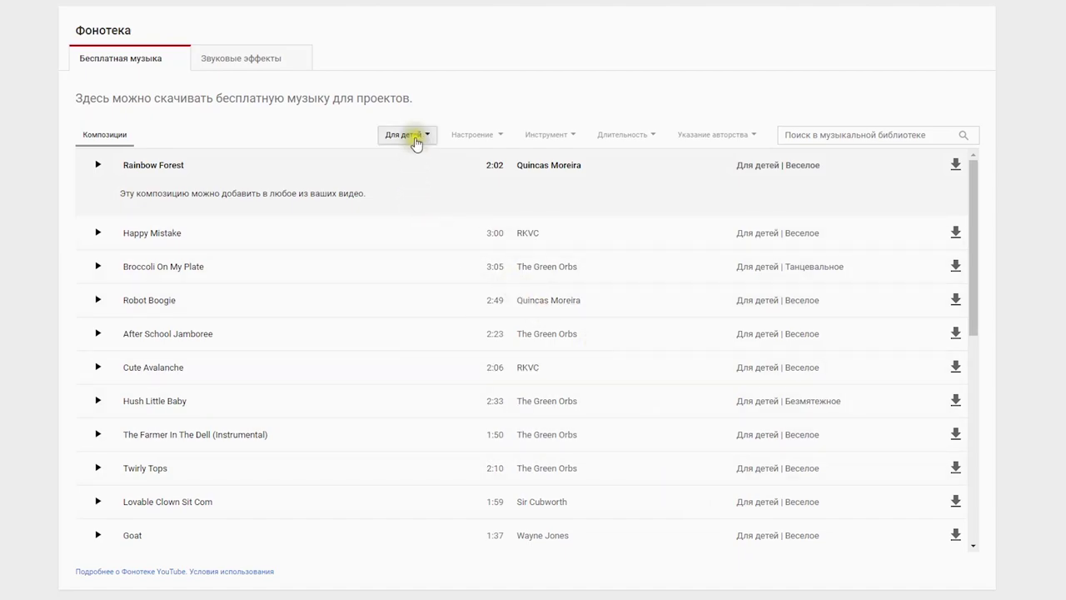
pyautogui.click(414, 137)
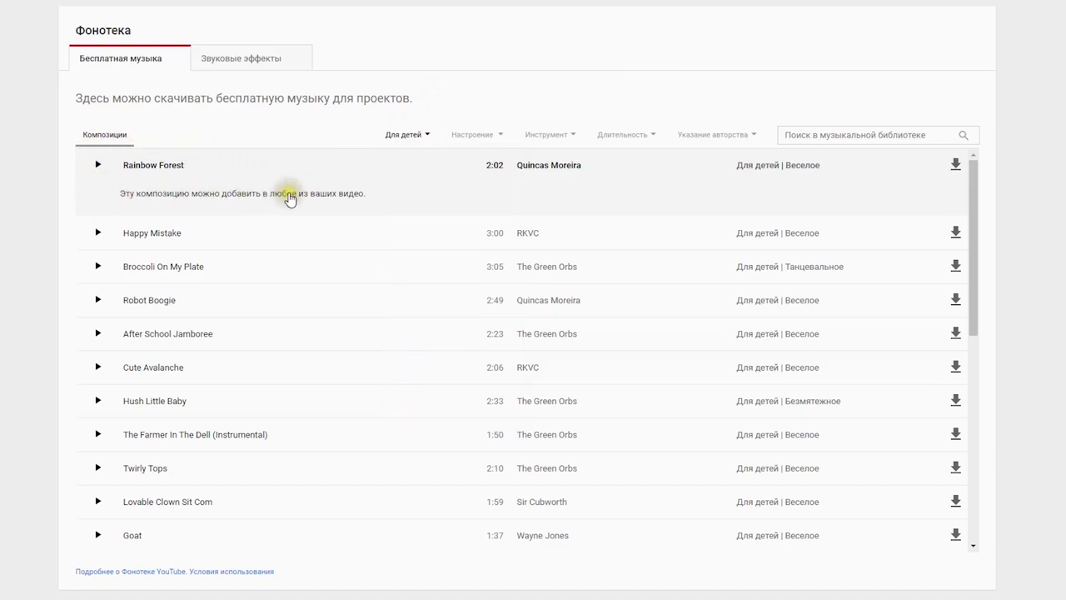
pyautogui.click(290, 194)
pyautogui.click(263, 193)
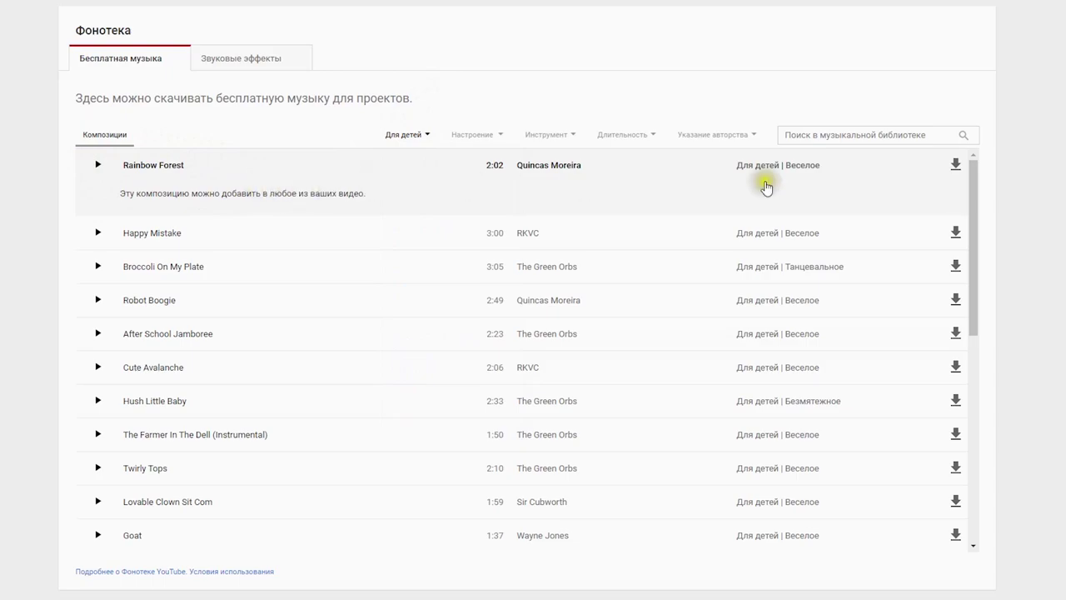
pyautogui.click(957, 169)
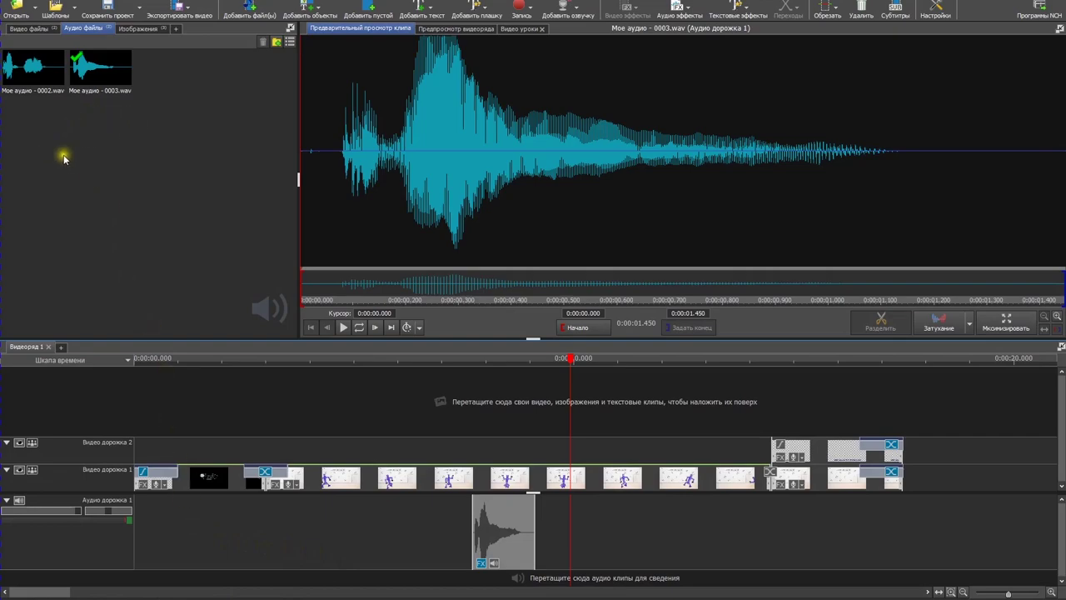
# Step: Switch to VideoPad and import Rainbow_Forest.mp3 from the media (E:) drive into the project's audio files
pyautogui.rightClick(89, 148)
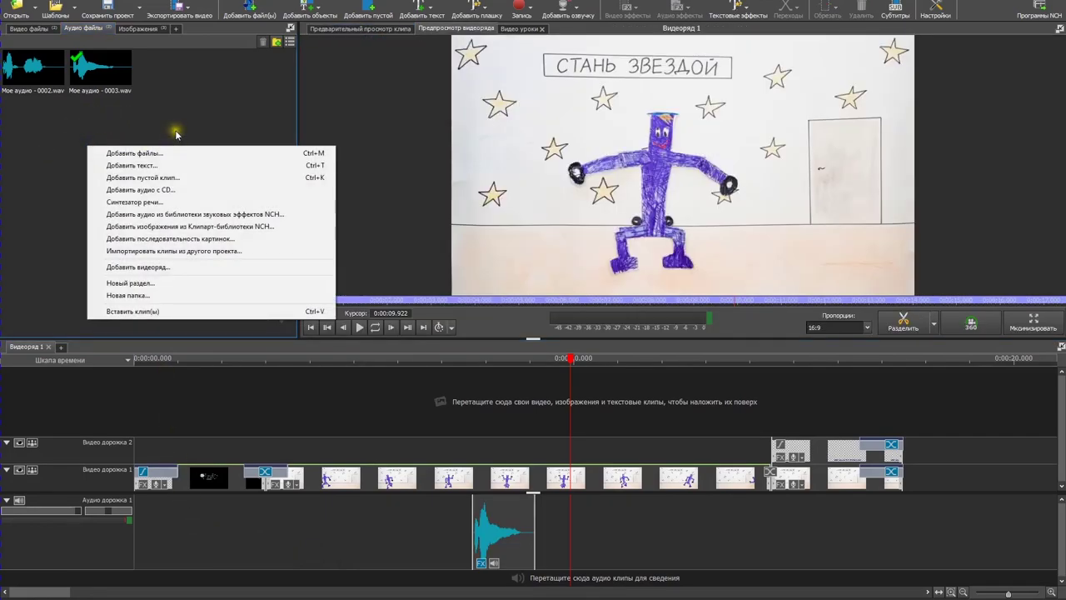
pyautogui.click(162, 153)
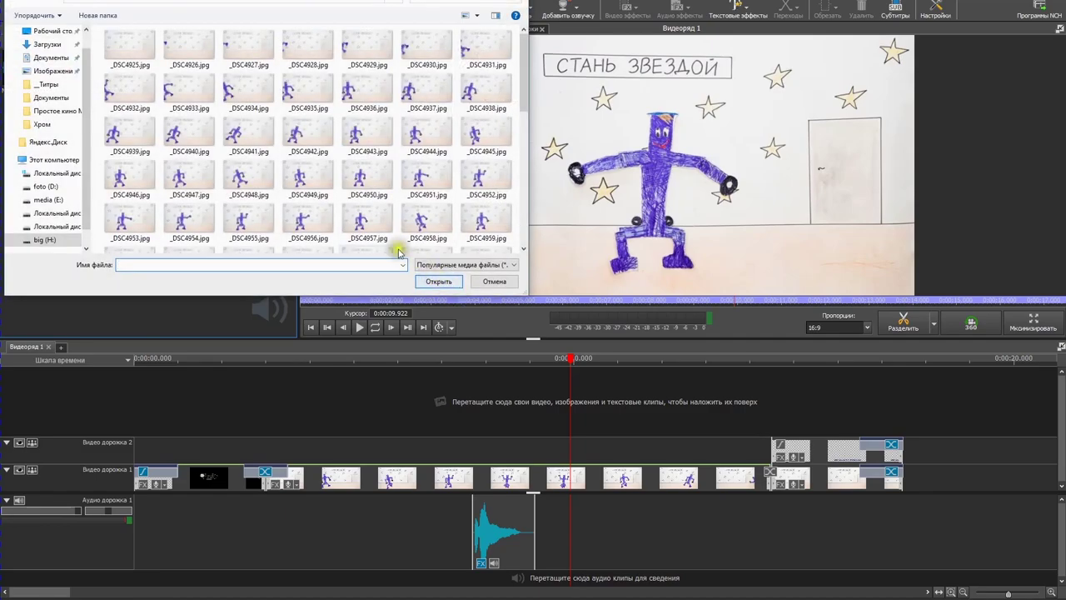
pyautogui.click(46, 200)
pyautogui.doubleClick(123, 211)
pyautogui.scroll(5, 154, 125)
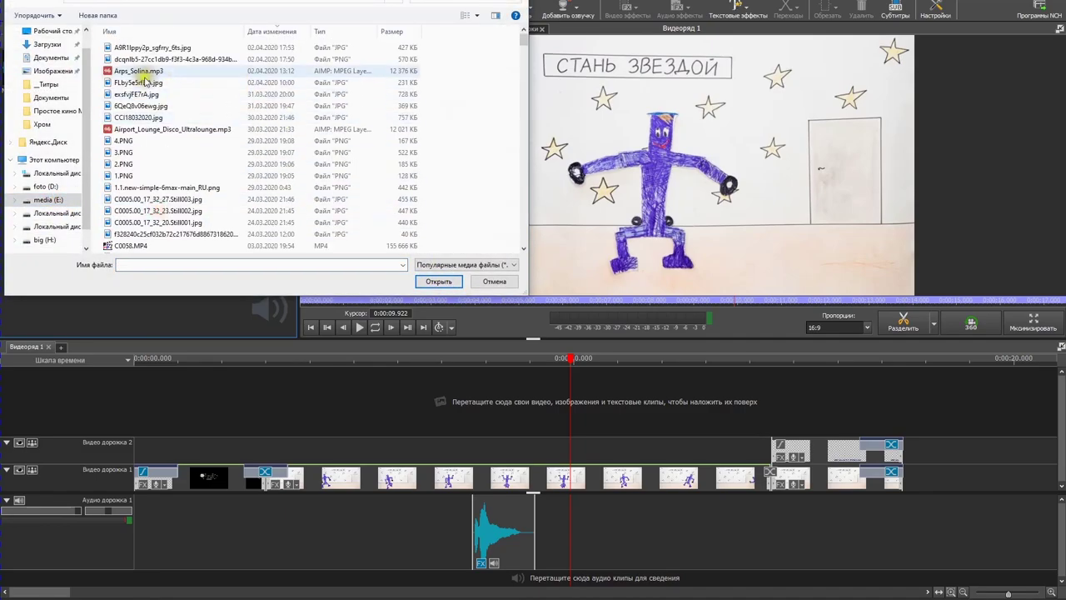
pyautogui.click(144, 47)
pyautogui.click(439, 281)
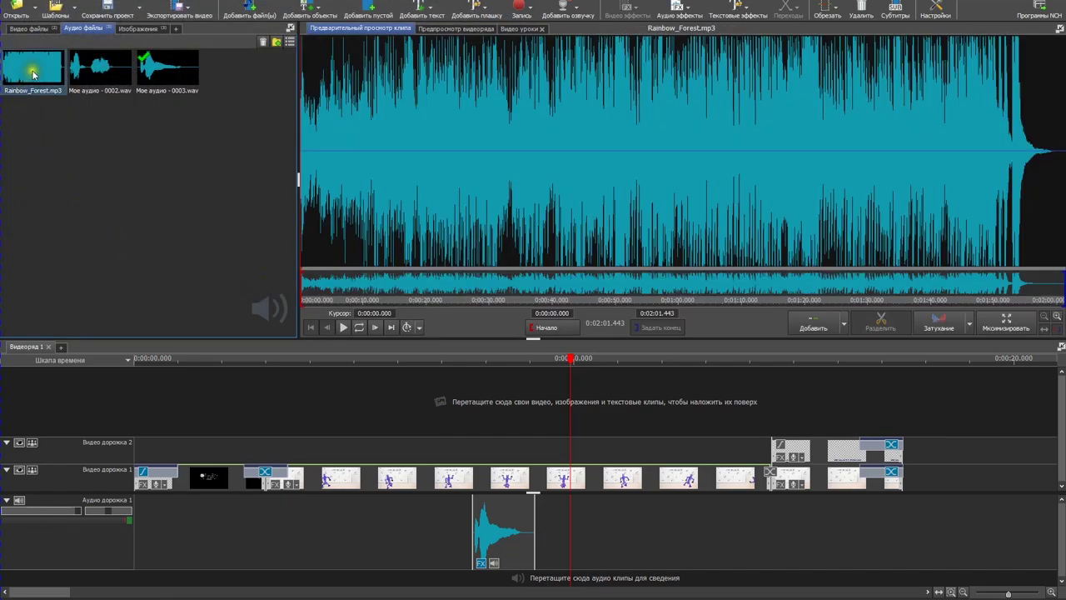
# Step: Place Rainbow_Forest.mp3 on a second audio track from the sequence start and trim its end to match the video's end
pyautogui.moveTo(32, 73); pyautogui.dragTo(317, 580)
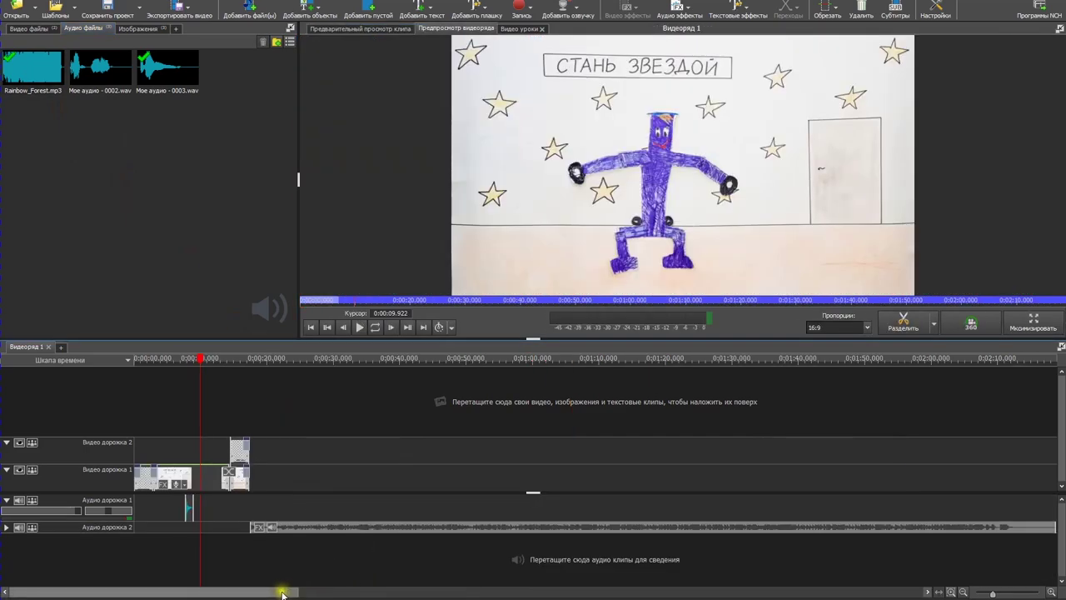
pyautogui.moveTo(254, 593)
pyautogui.mouseDown()
pyautogui.moveTo(274, 588)
pyautogui.moveTo(238, 583)
pyautogui.mouseUp()
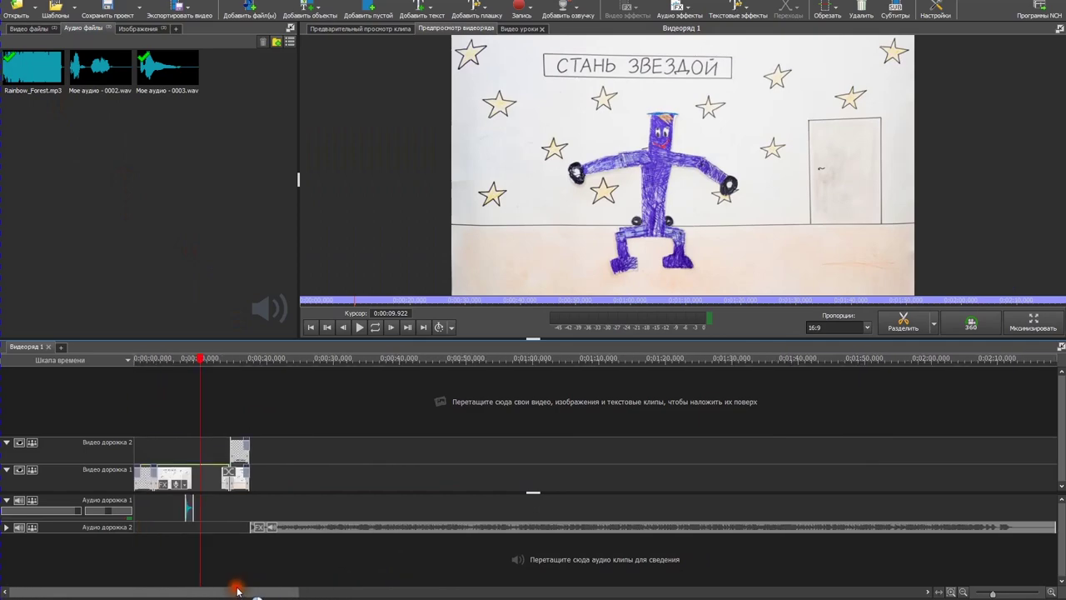
pyautogui.moveTo(378, 527); pyautogui.dragTo(259, 529)
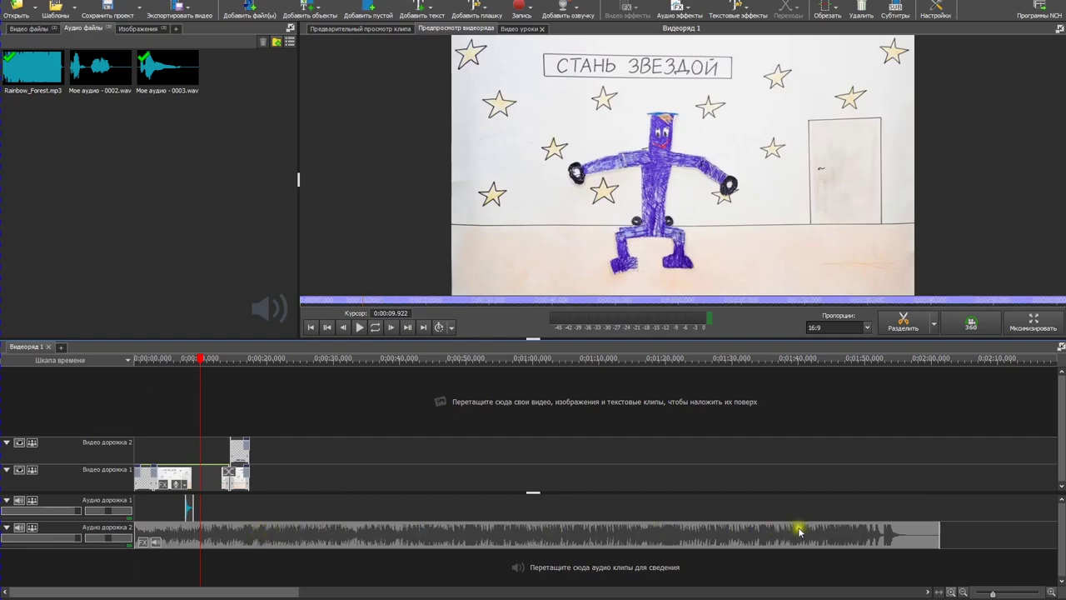
pyautogui.moveTo(938, 529); pyautogui.dragTo(248, 538)
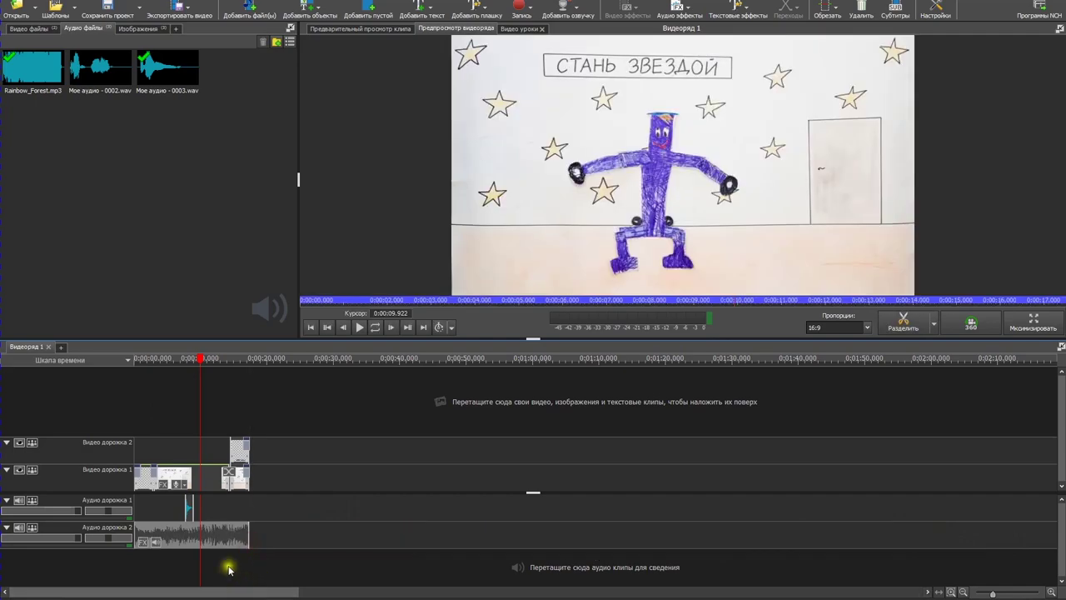
# Step: Play the sequence from the start to check the music, and lower the volume of the Rainbow_Forest.mp3 clip
pyautogui.moveTo(200, 360); pyautogui.dragTo(136, 359)
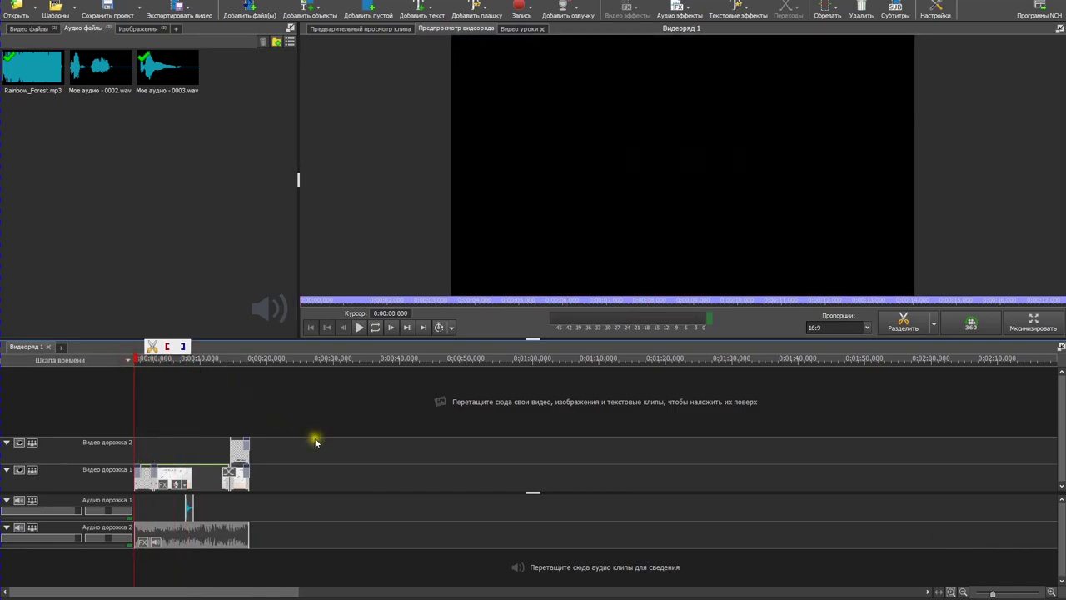
pyautogui.press('space')
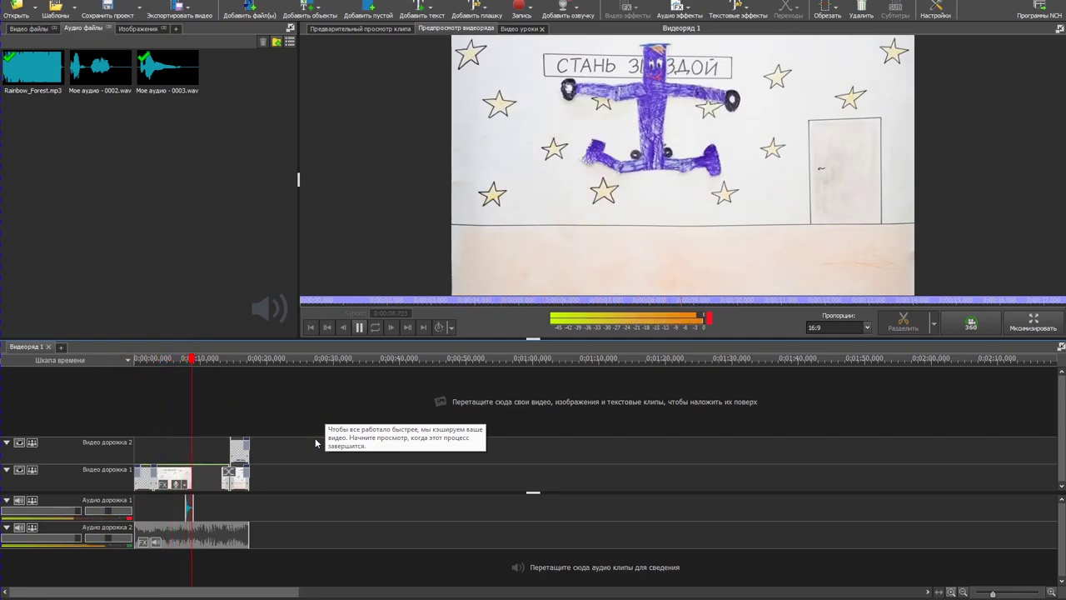
pyautogui.click(286, 507)
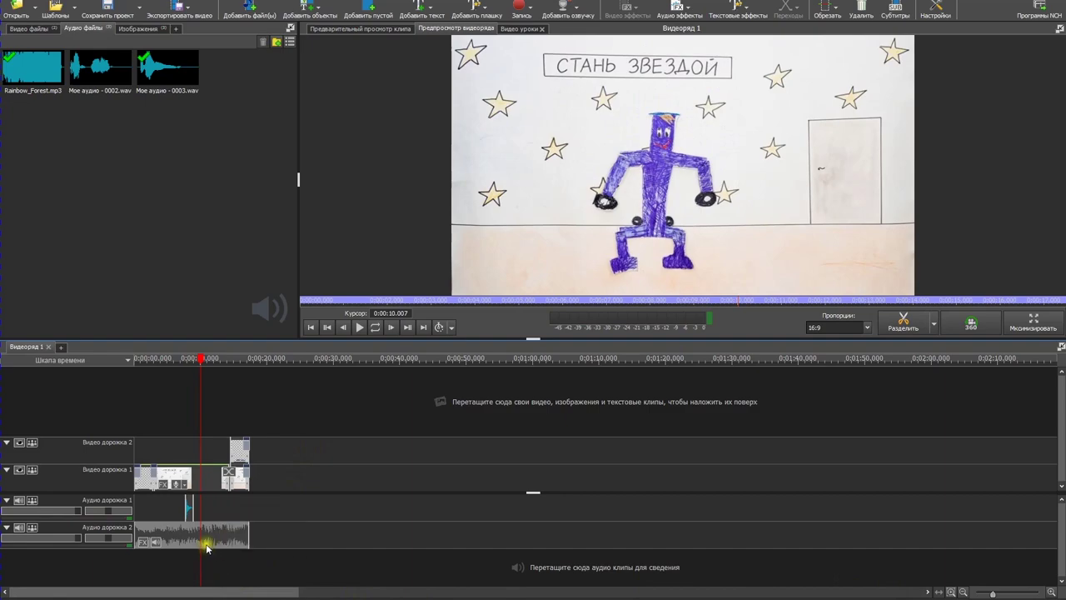
pyautogui.click(158, 541)
pyautogui.moveTo(596, 288); pyautogui.dragTo(526, 285)
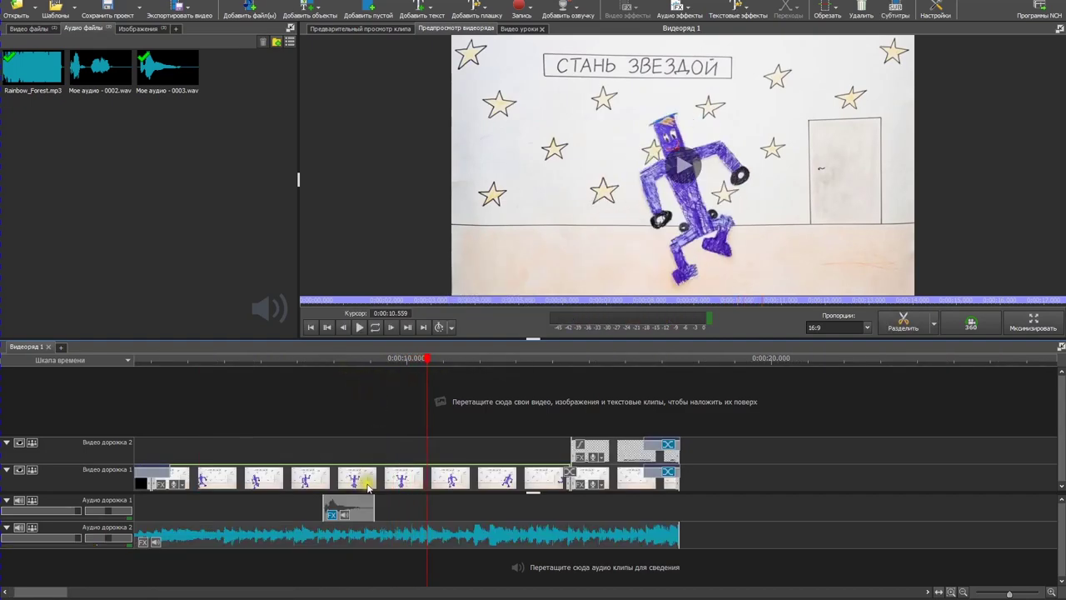
# Step: Add the Gain (Усиление) effect to the voice-over clip, adjust its percentage, and play the sequence from the clip's start
pyautogui.click(332, 515)
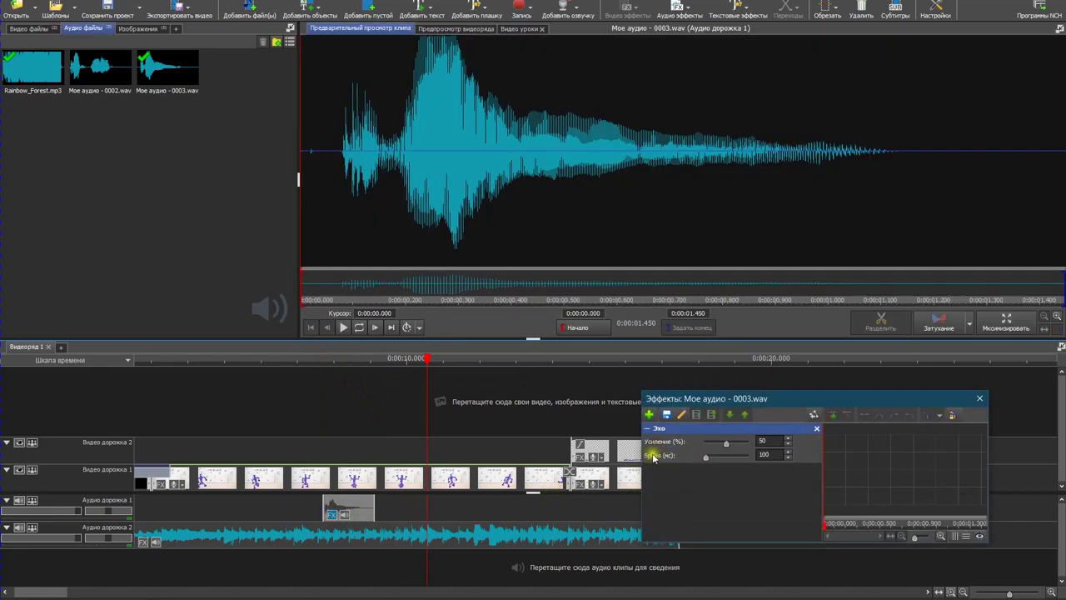
pyautogui.click(649, 414)
pyautogui.click(708, 481)
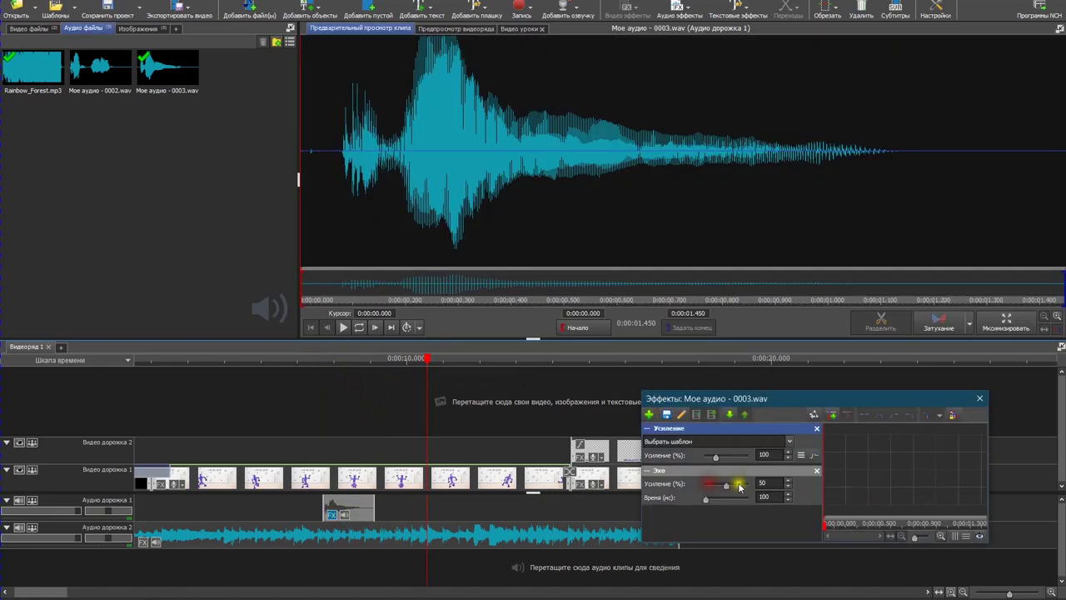
pyautogui.moveTo(765, 455); pyautogui.dragTo(750, 456)
pyautogui.click(980, 399)
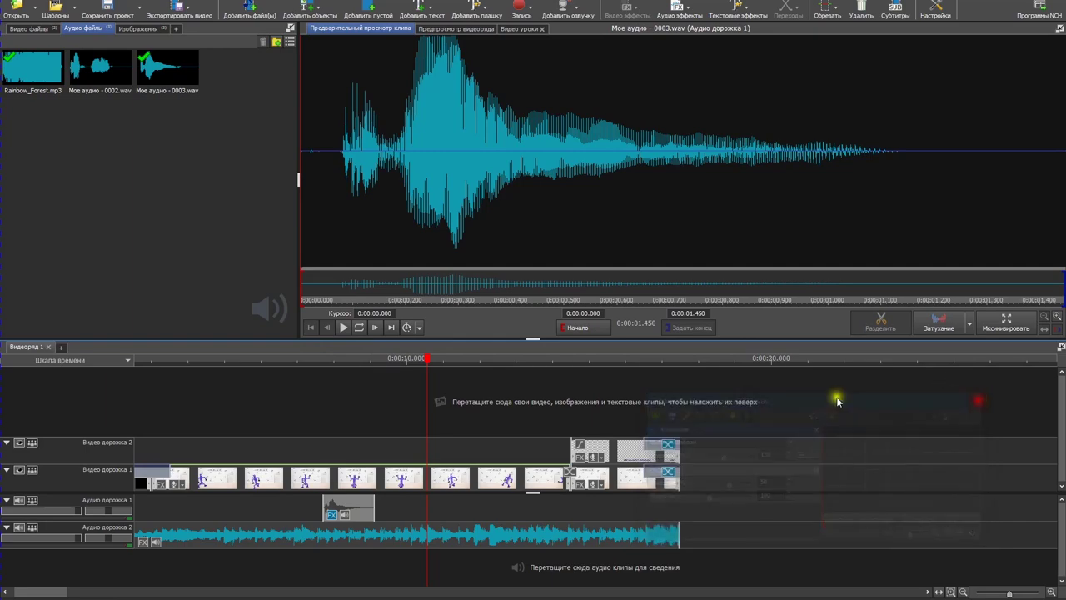
pyautogui.click(322, 361)
pyautogui.press('space')
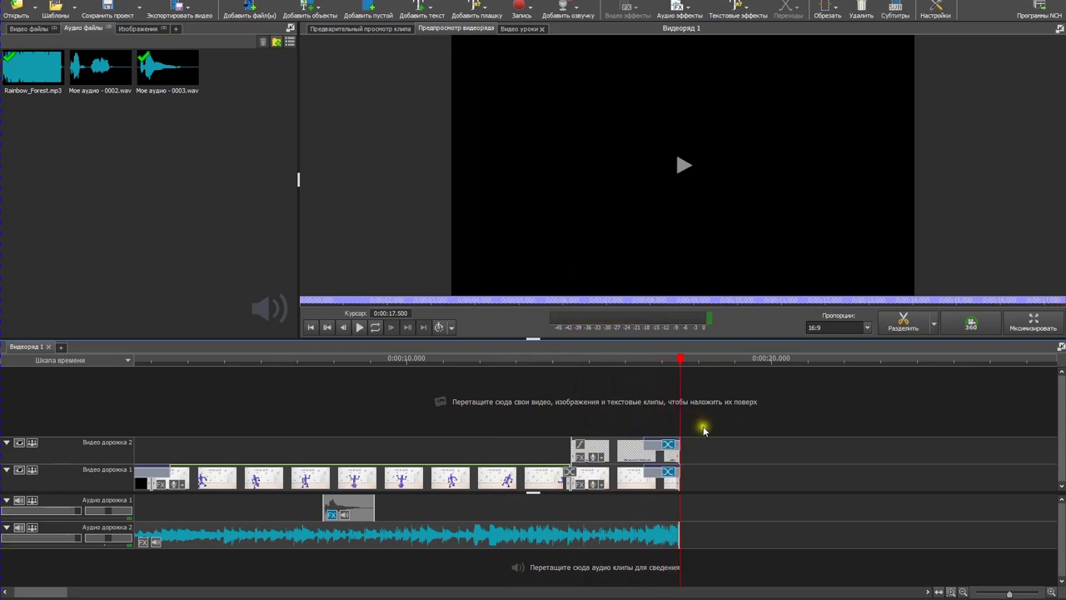
# Step: Add a 3-second fade-out at the end of the music clip and play the sequence from about 0:00:14
pyautogui.click(666, 542)
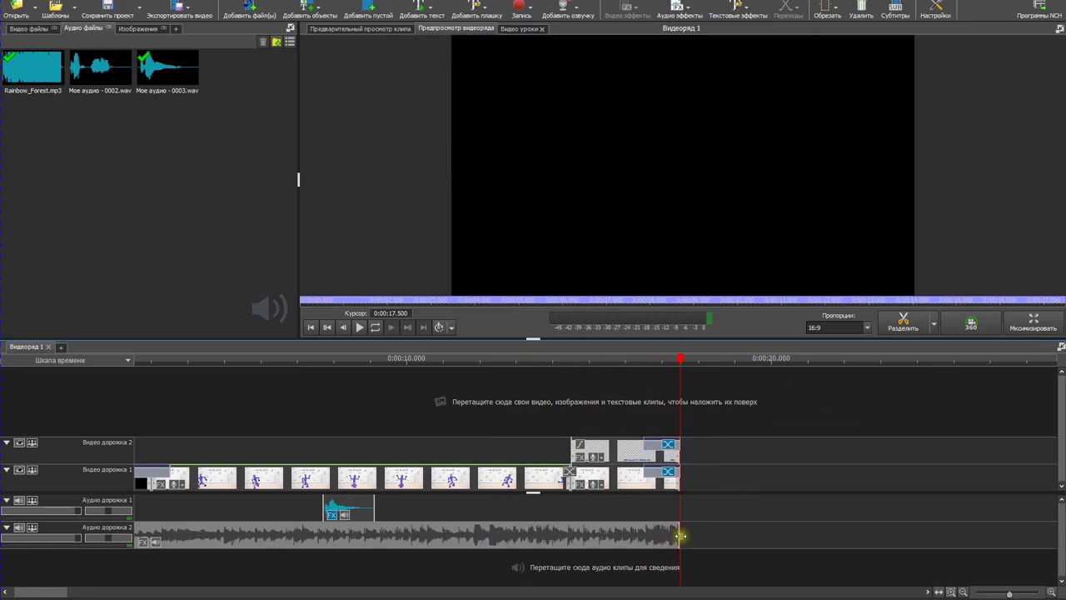
pyautogui.scroll(3, 542, 549)
pyautogui.rightClick(548, 536)
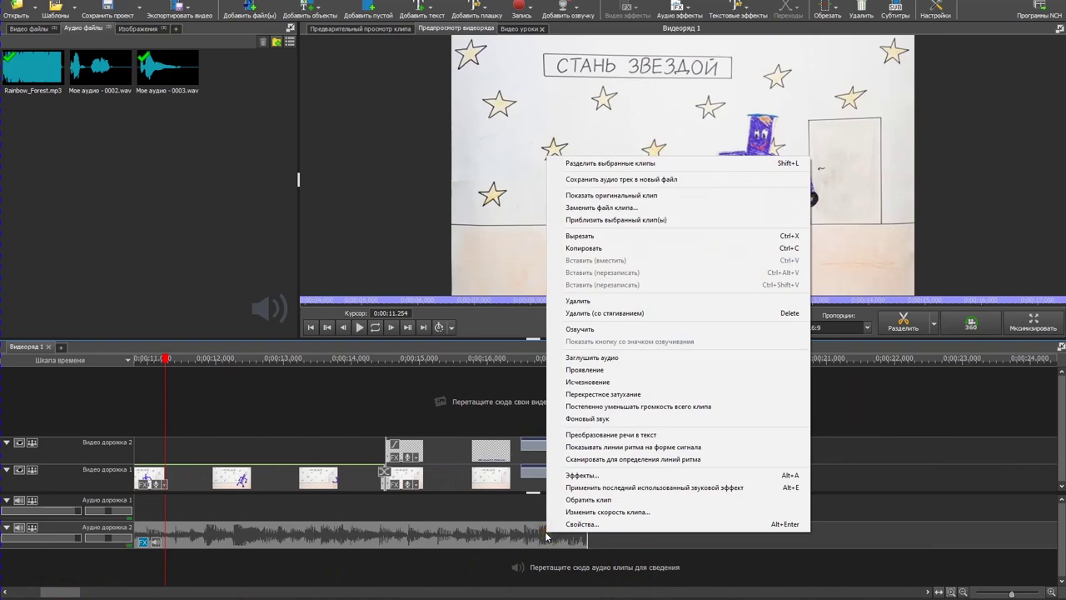
pyautogui.click(589, 381)
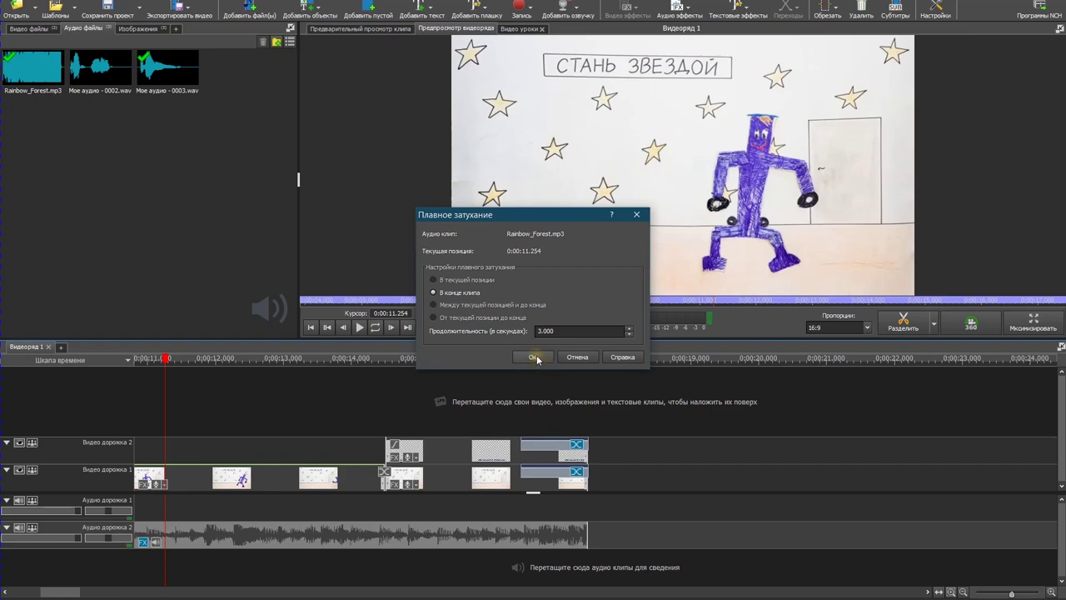
pyautogui.click(536, 357)
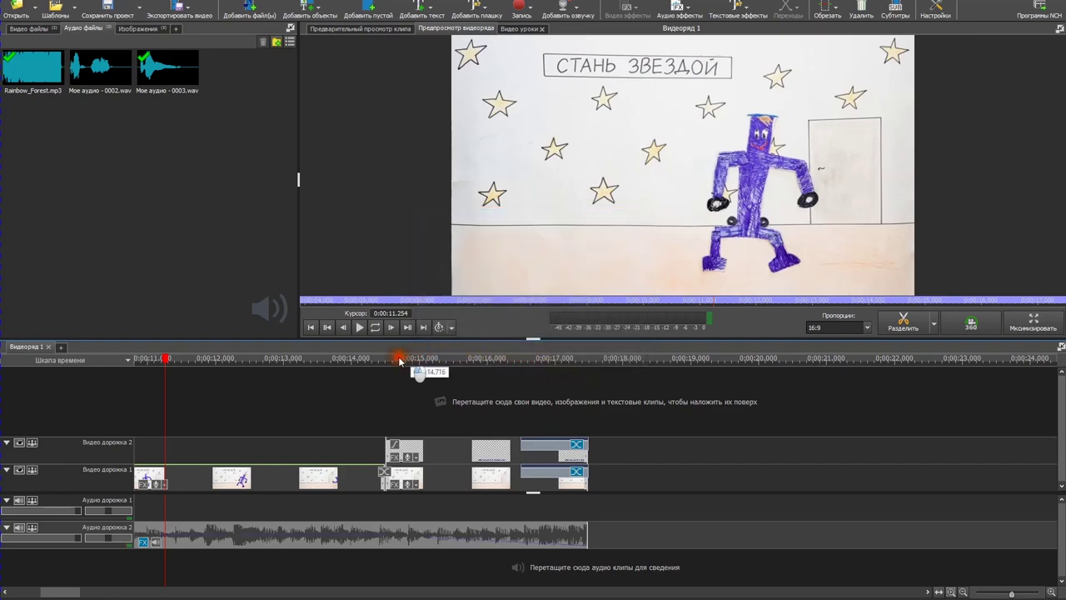
pyautogui.click(349, 358)
pyautogui.press('space')
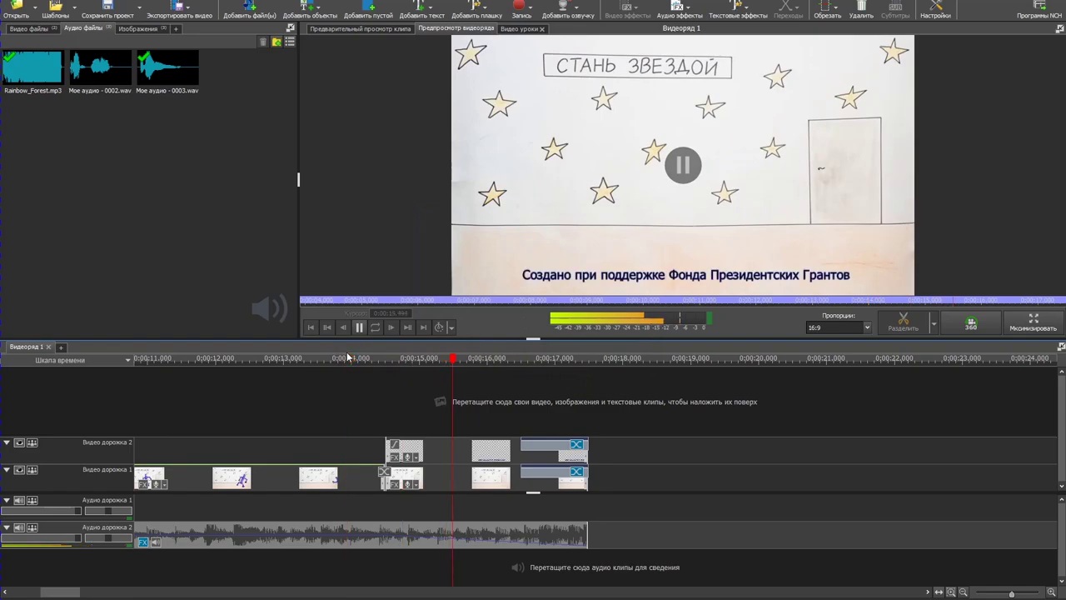